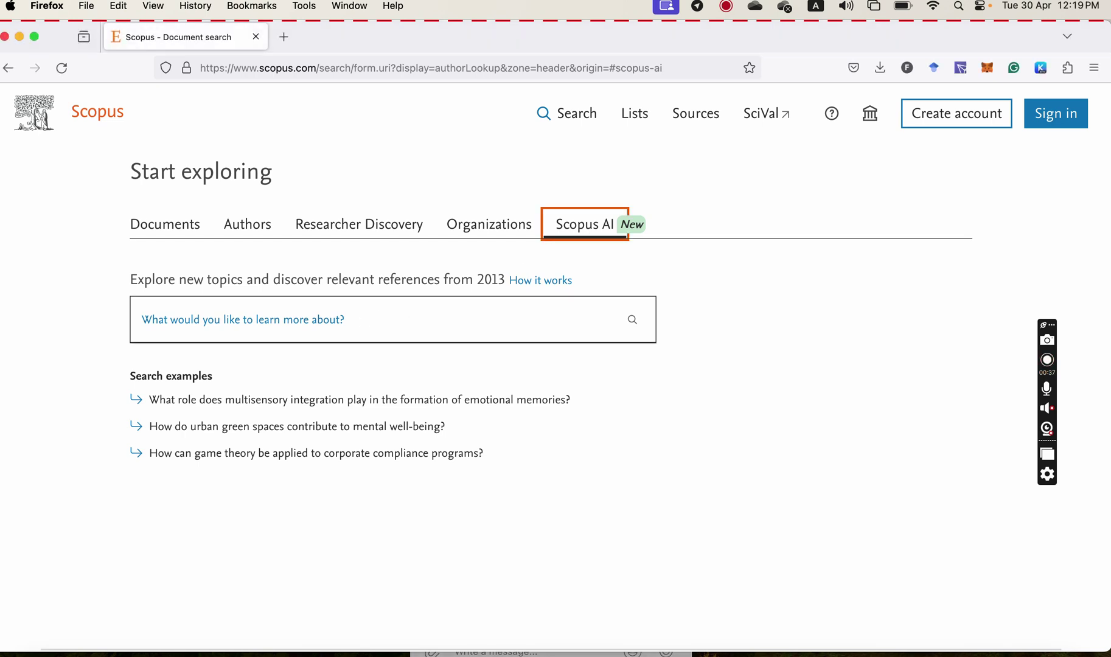
Open Scopus AI and place the cursor in the 'What would you like to learn more about?' box.
left_click(355, 325)
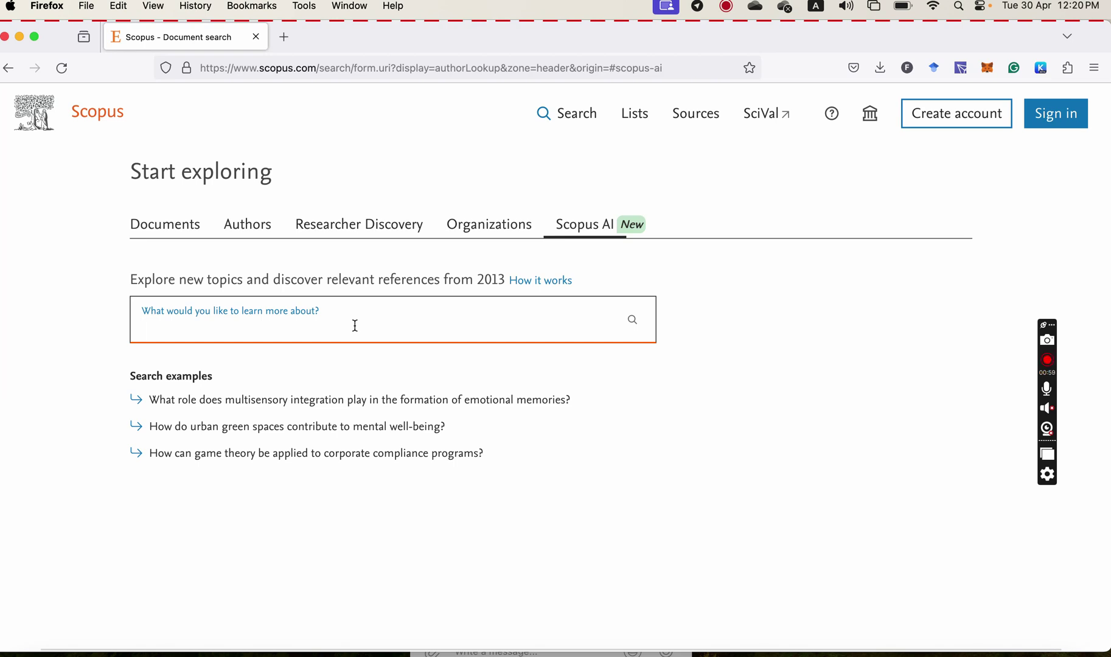
Ask Scopus AI the question 'How to stabilze anthocyanin?'.
type("How to stabilze anth")
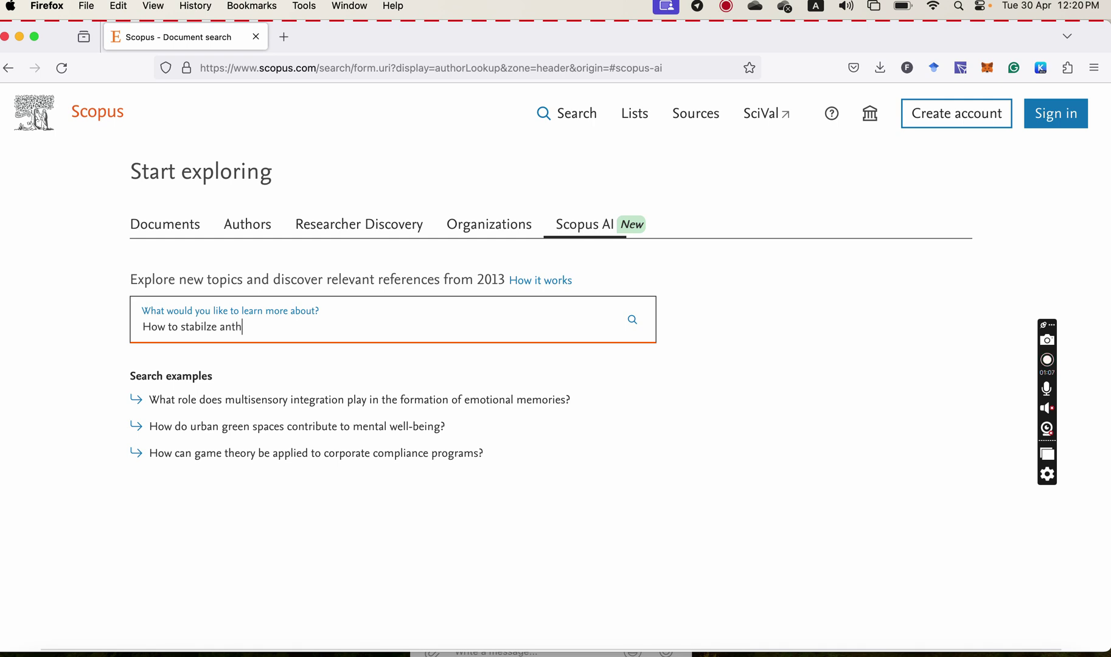
type("ocyanin?")
key("Return")
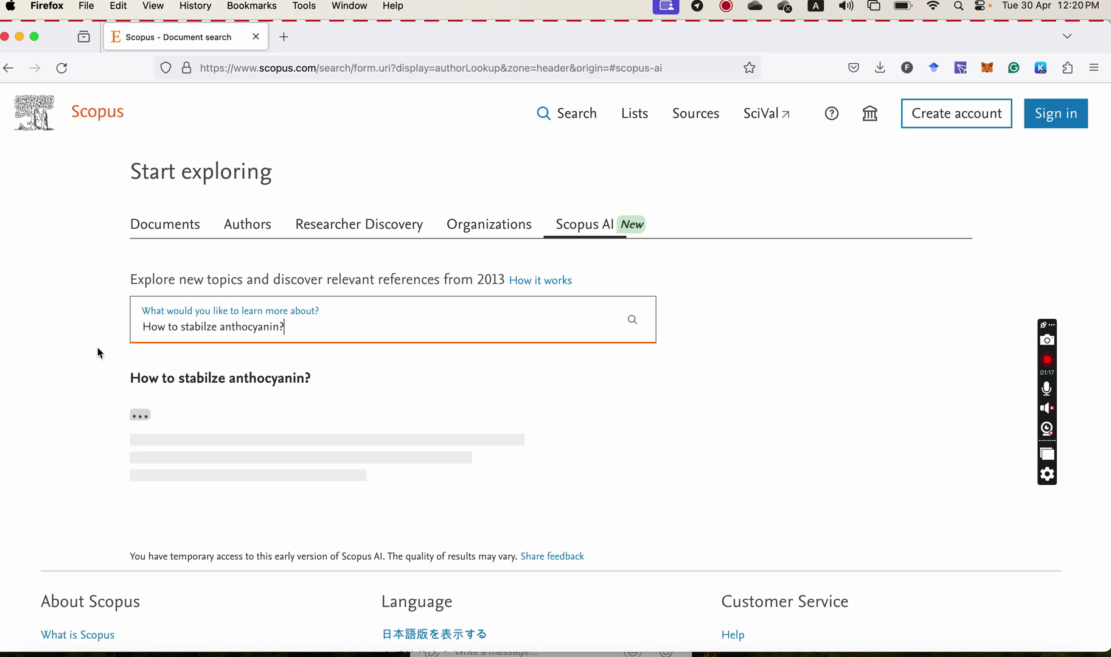
Scroll through the anthocyanin summary, its five cited references and the foundational documents.
scroll(175, 356, "down", 2)
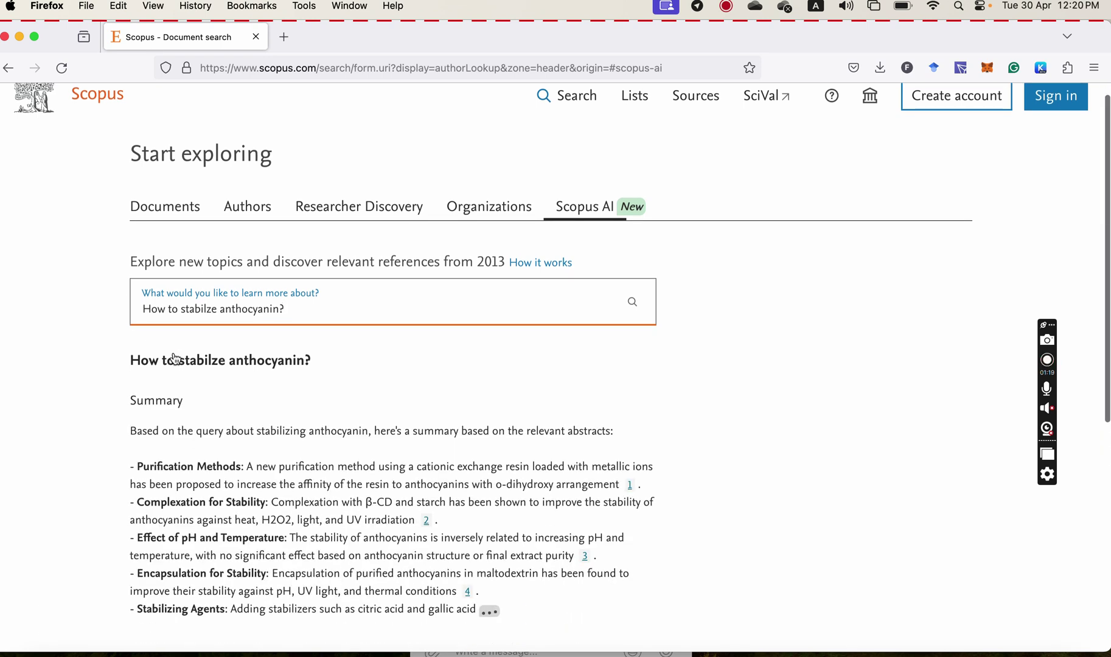
scroll(174, 357, "down", 3)
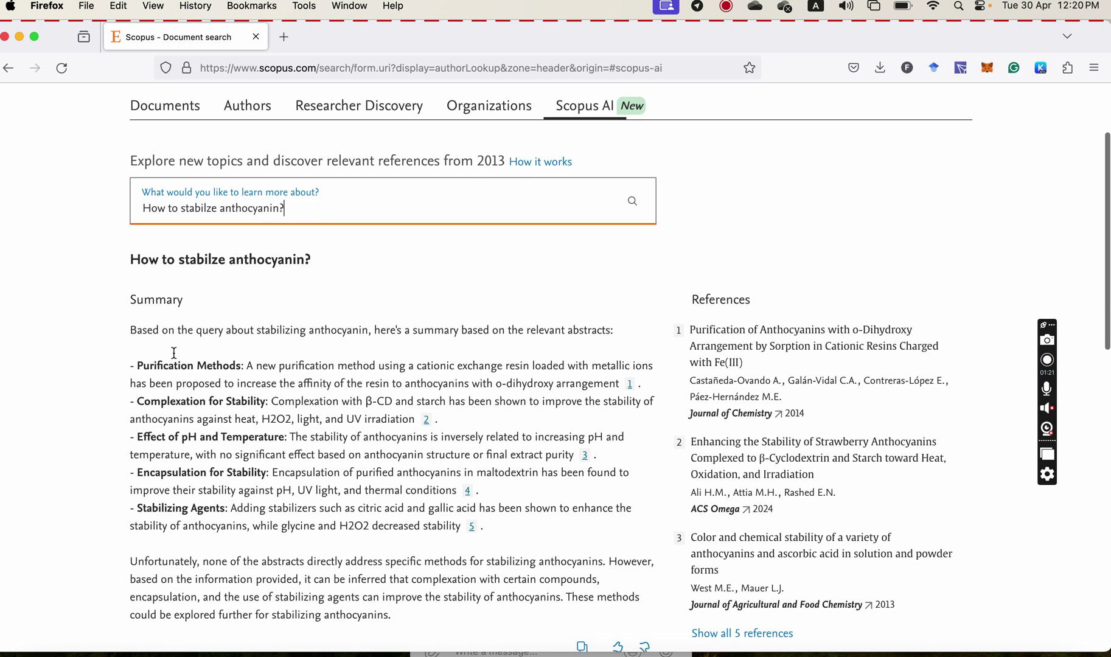
scroll(173, 358, "down", 1)
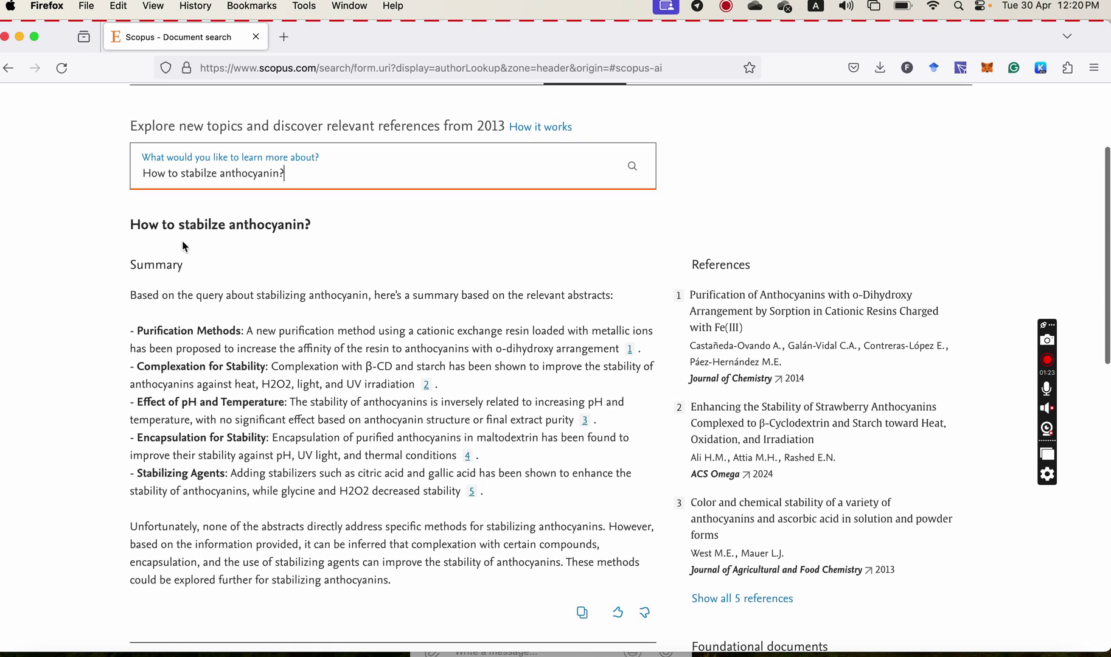
scroll(145, 292, "down", 1)
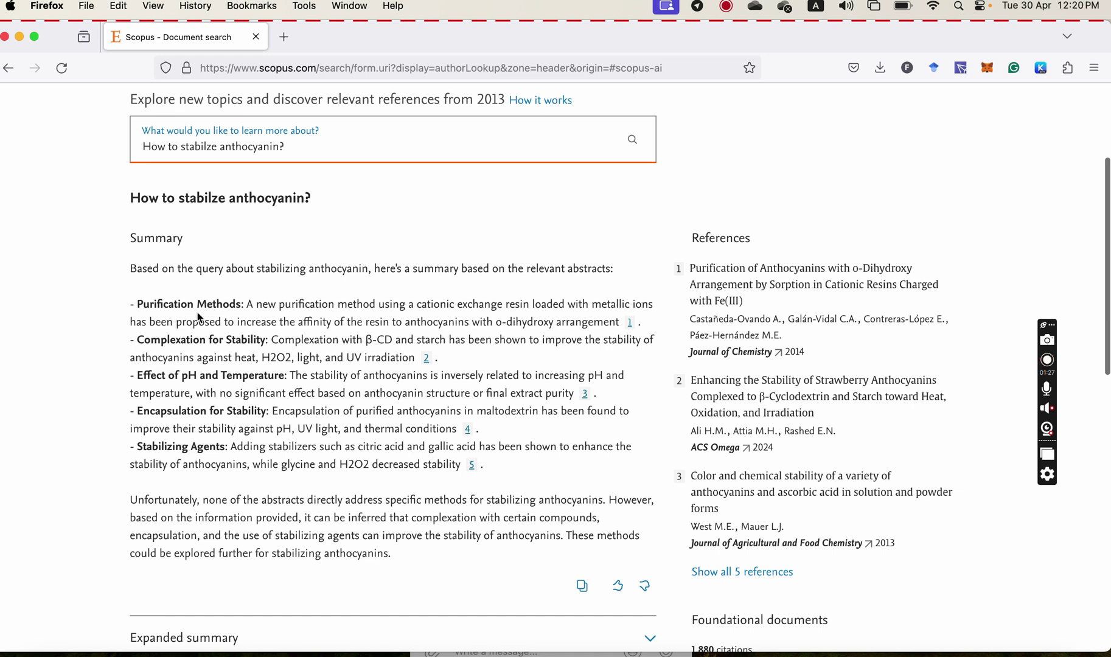
scroll(172, 313, "down", 2)
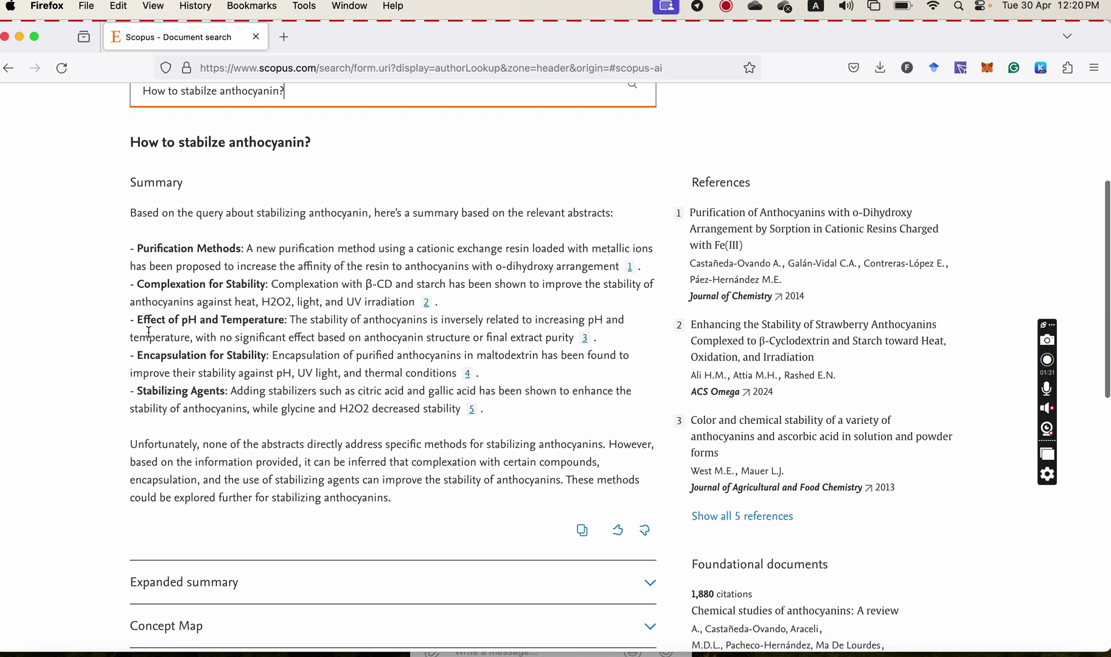
scroll(155, 334, "down", 1)
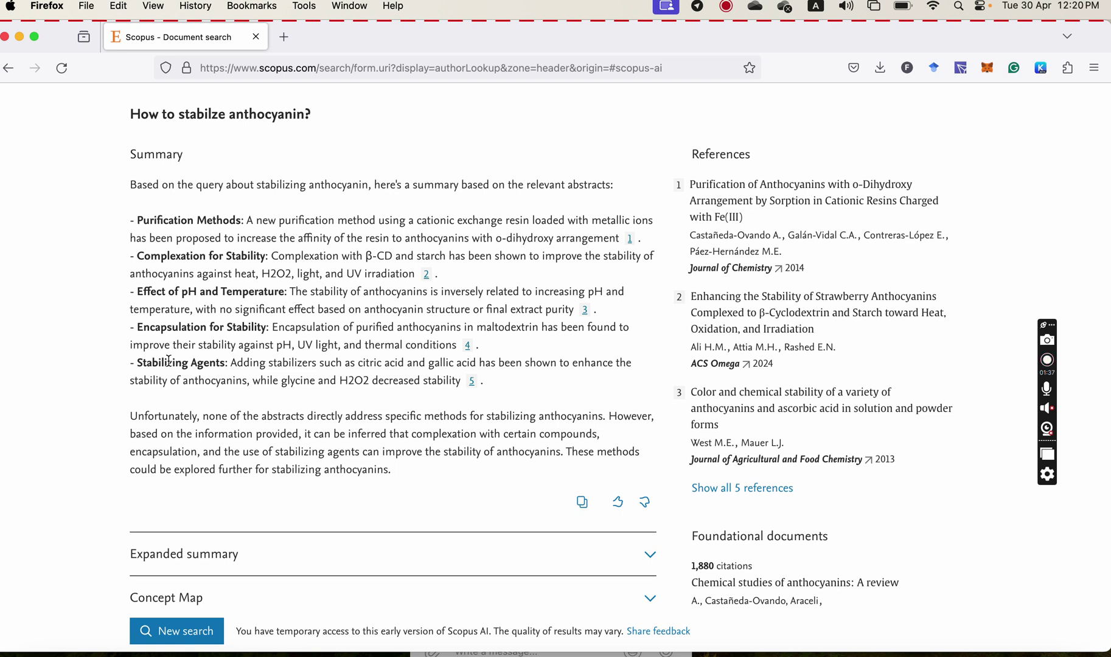
scroll(172, 360, "down", 1)
scroll(174, 359, "up", 2)
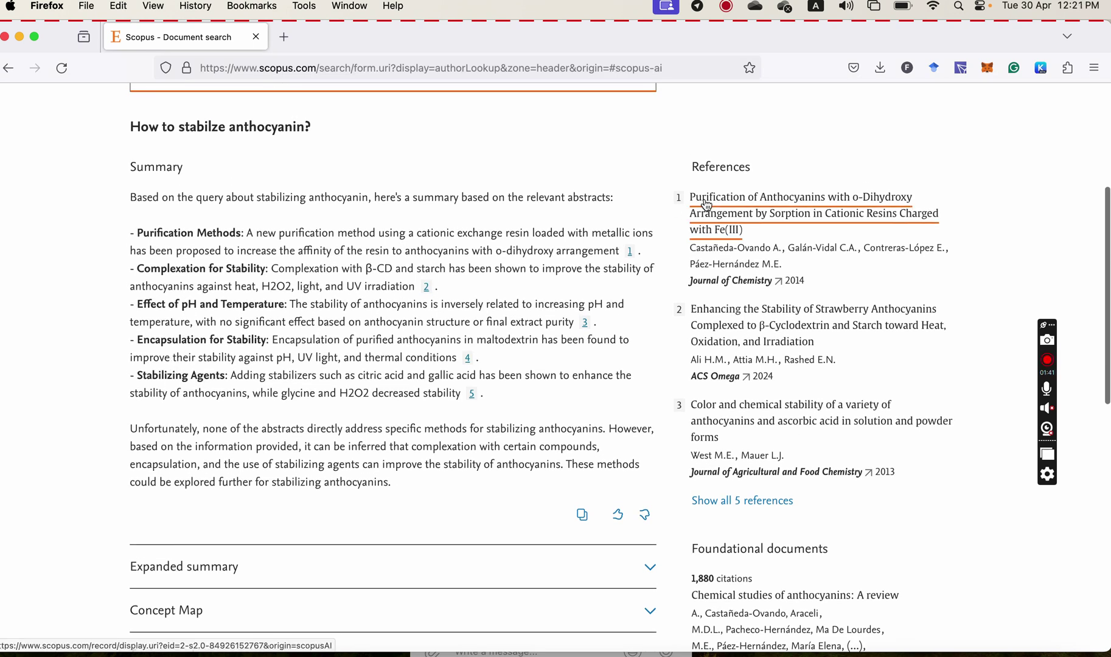
scroll(682, 390, "down", 2)
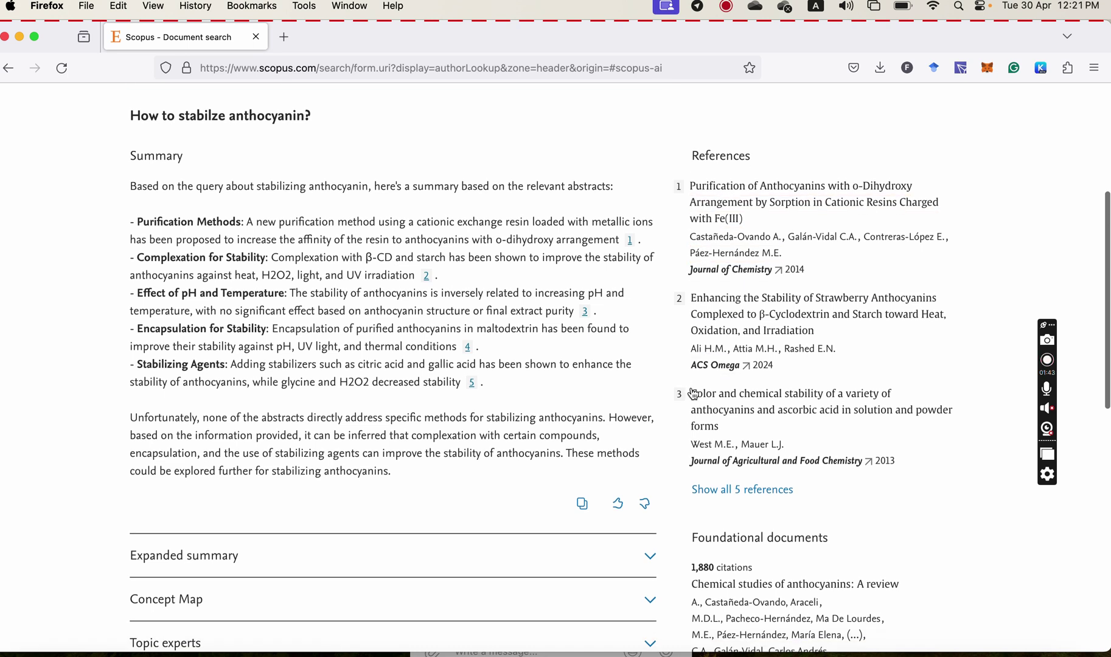
scroll(438, 409, "down", 3)
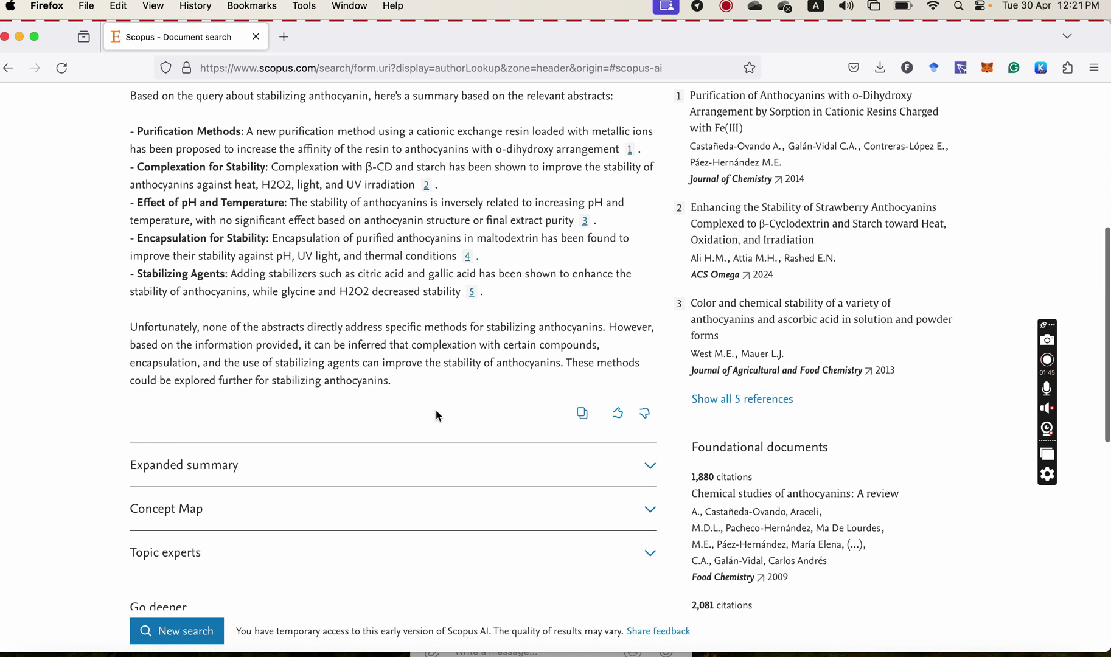
scroll(438, 413, "down", 1)
Expand the summary covering stabilization methods, degradation reactions and best practices, citing 9 references.
left_click(404, 400)
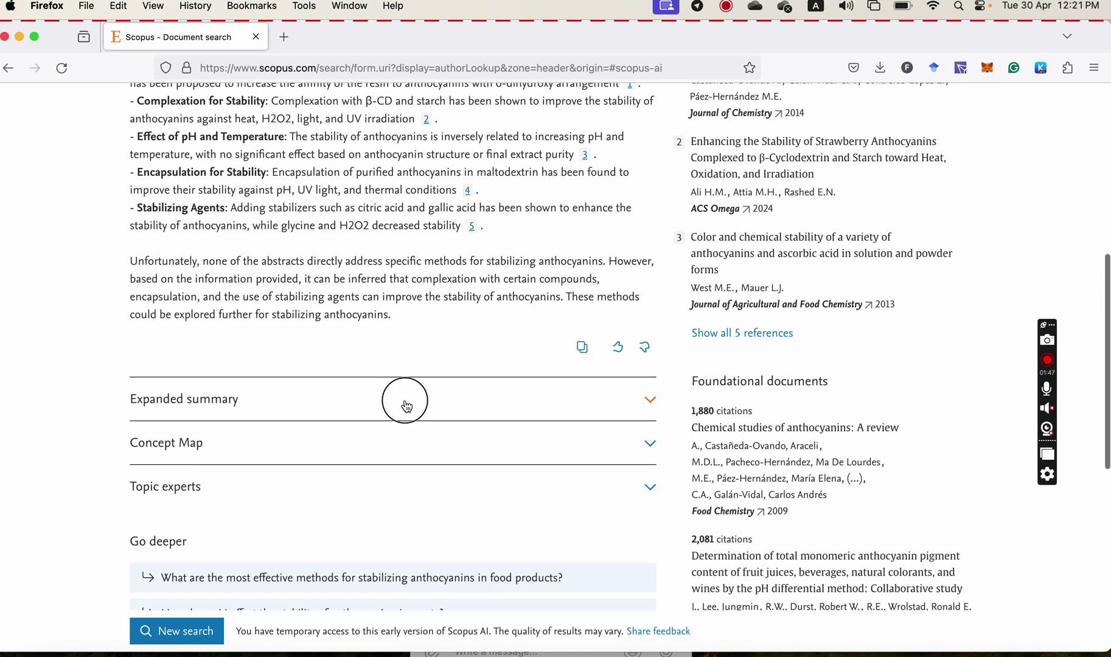
scroll(308, 394, "down", 3)
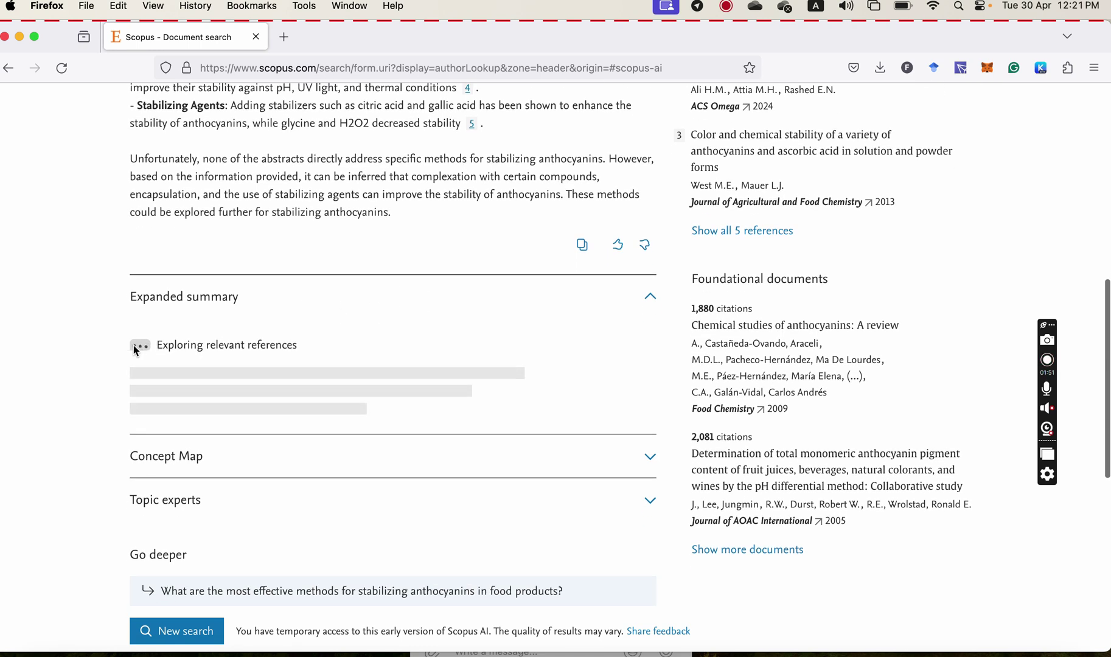
scroll(123, 345, "down", 4)
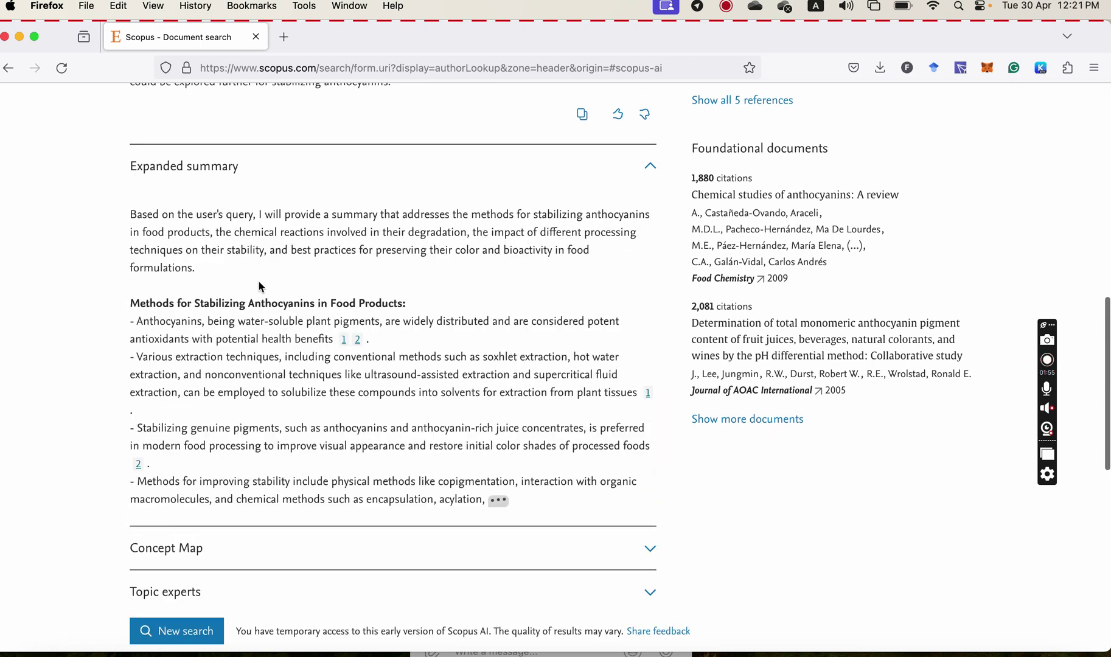
scroll(262, 286, "down", 4)
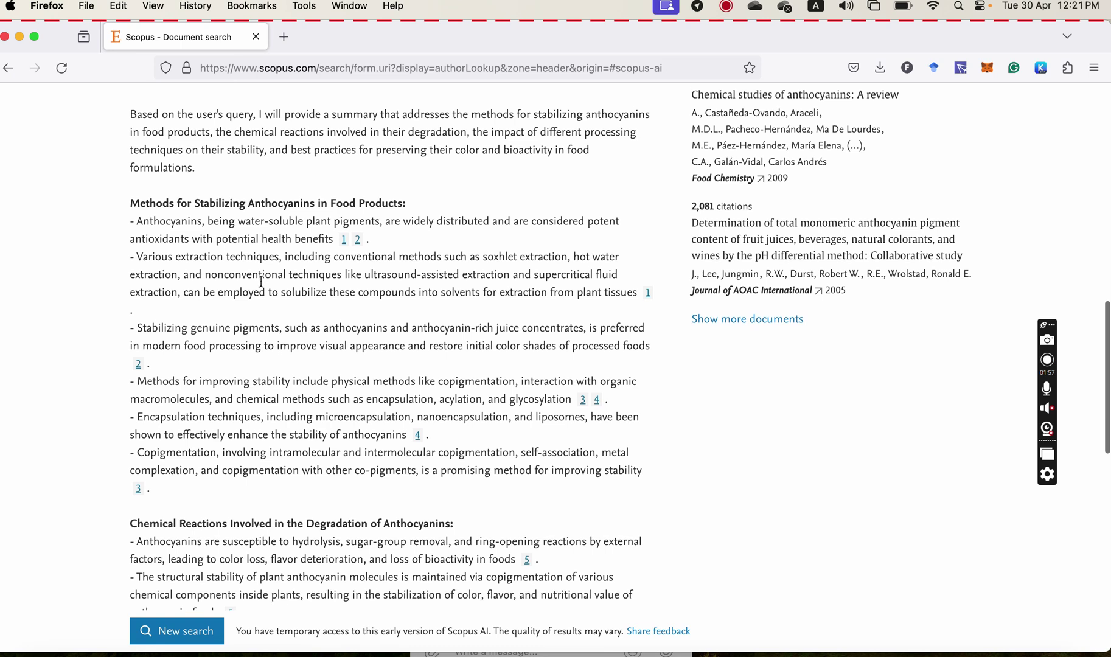
scroll(260, 286, "down", 1)
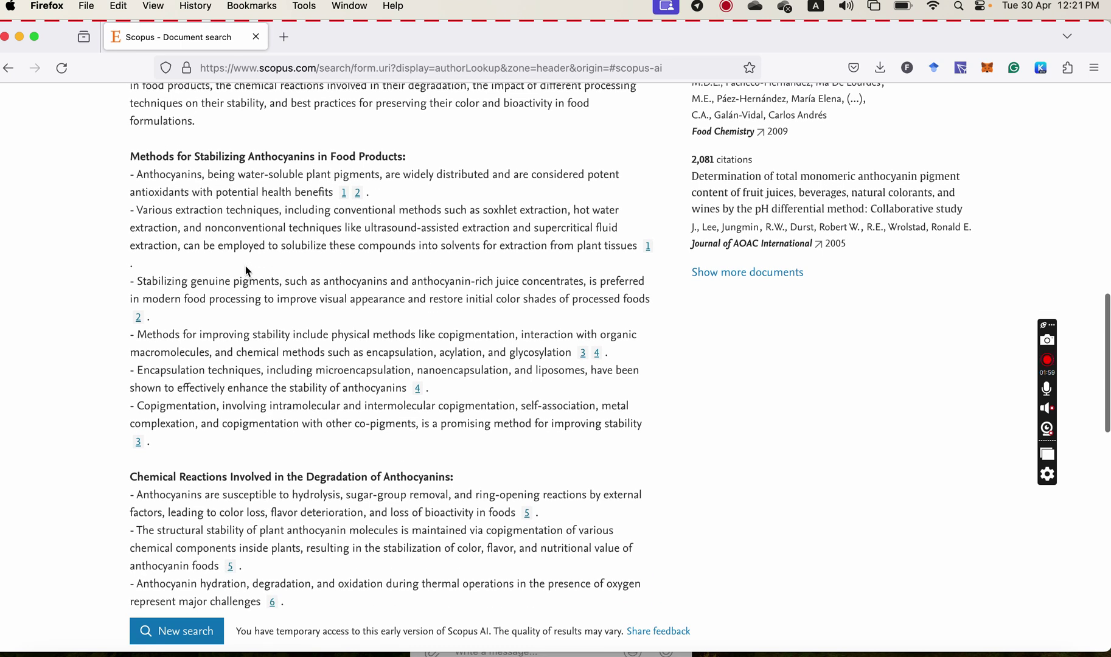
scroll(220, 228, "down", 1)
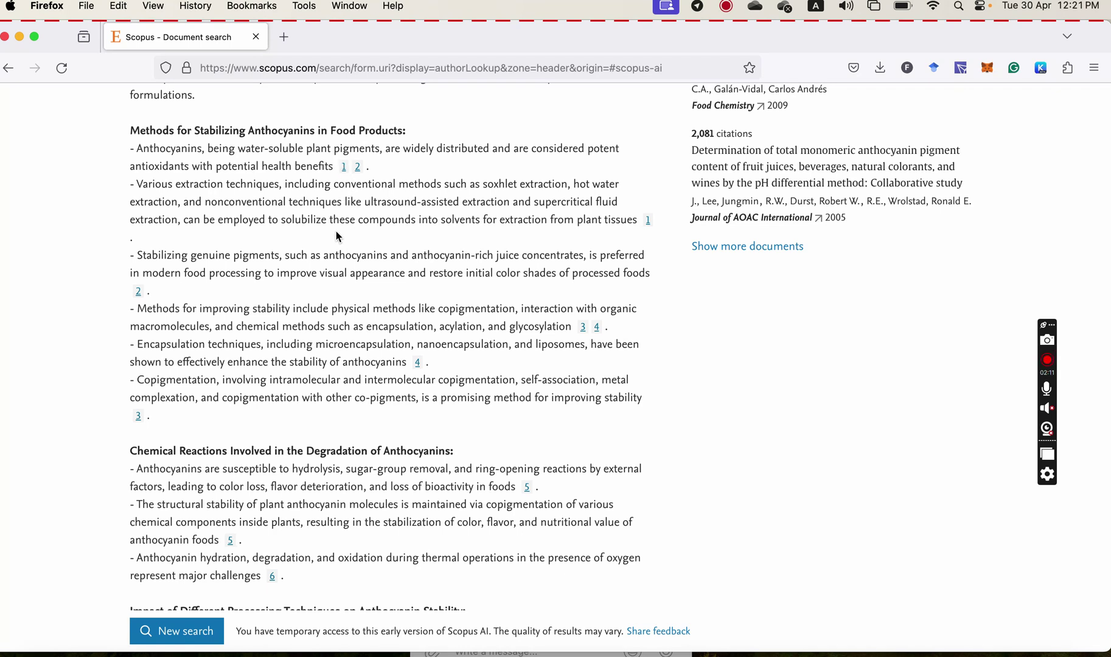
scroll(338, 236, "up", 5)
scroll(335, 232, "down", 7)
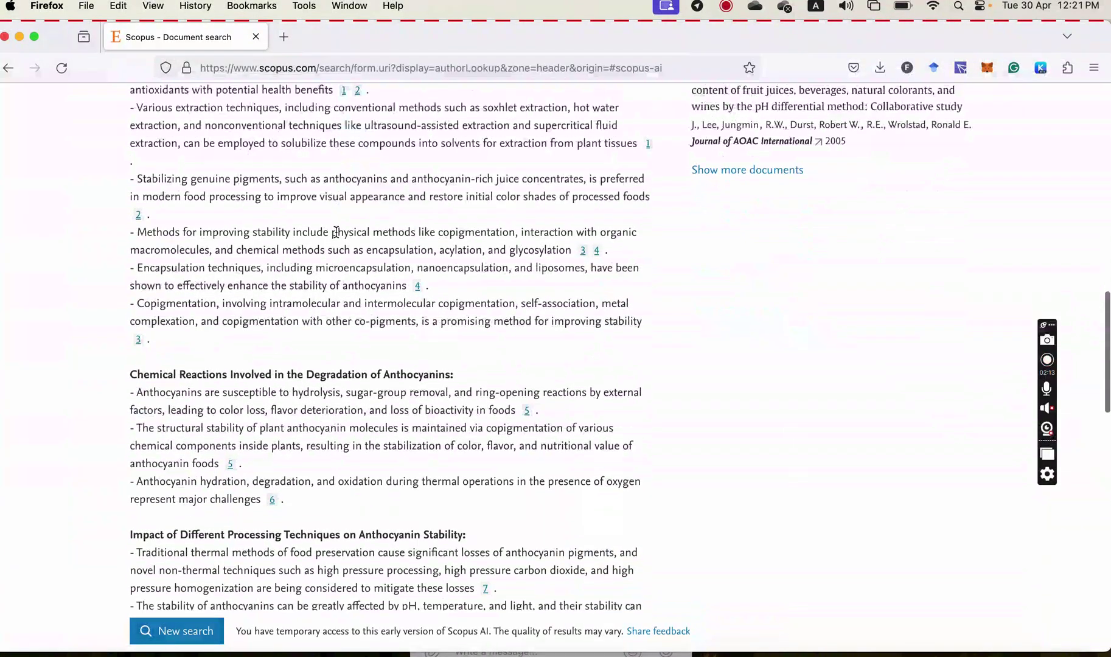
scroll(335, 232, "down", 10)
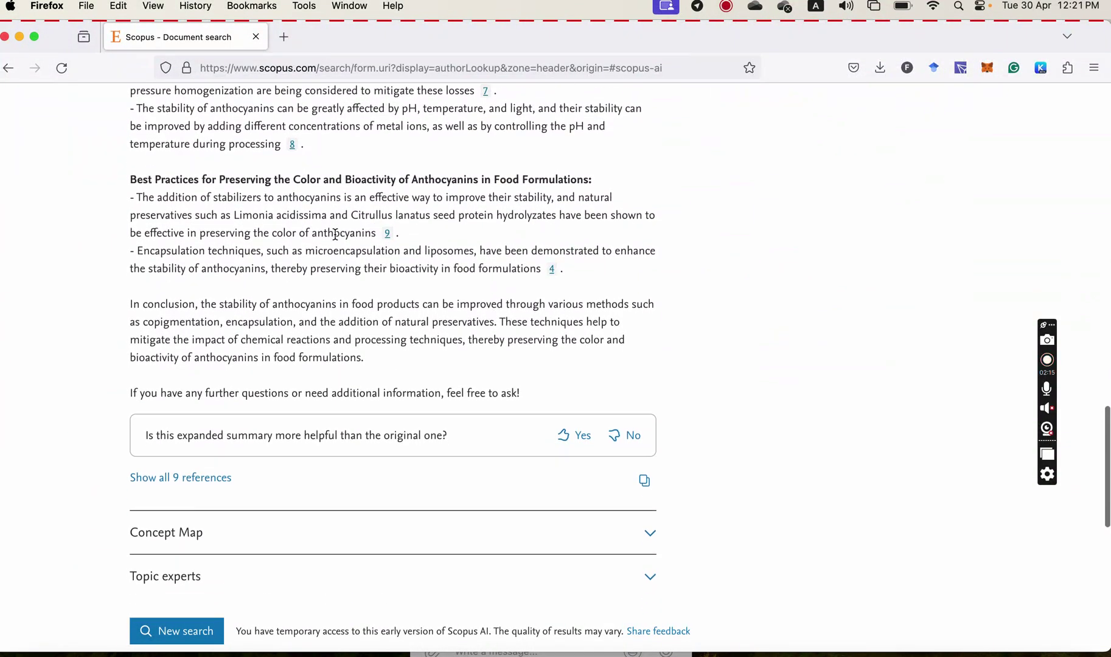
scroll(334, 234, "down", 3)
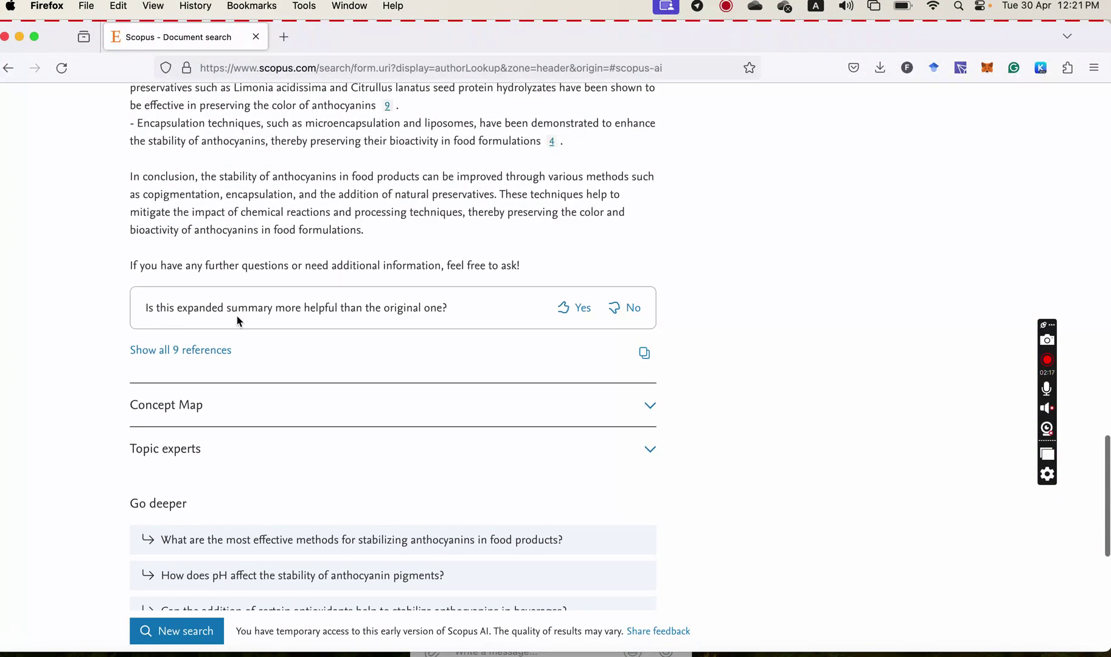
Show the Anthocyanin Stability concept map and scroll down to the Topic experts and Go deeper sections.
left_click(216, 412)
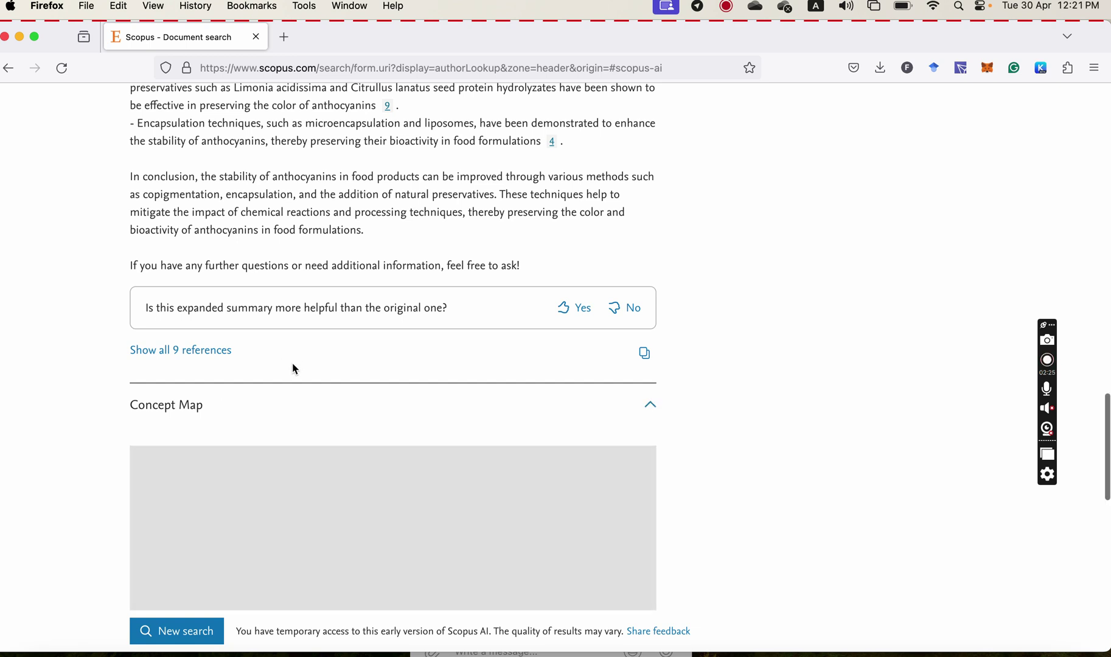
scroll(293, 360, "down", 5)
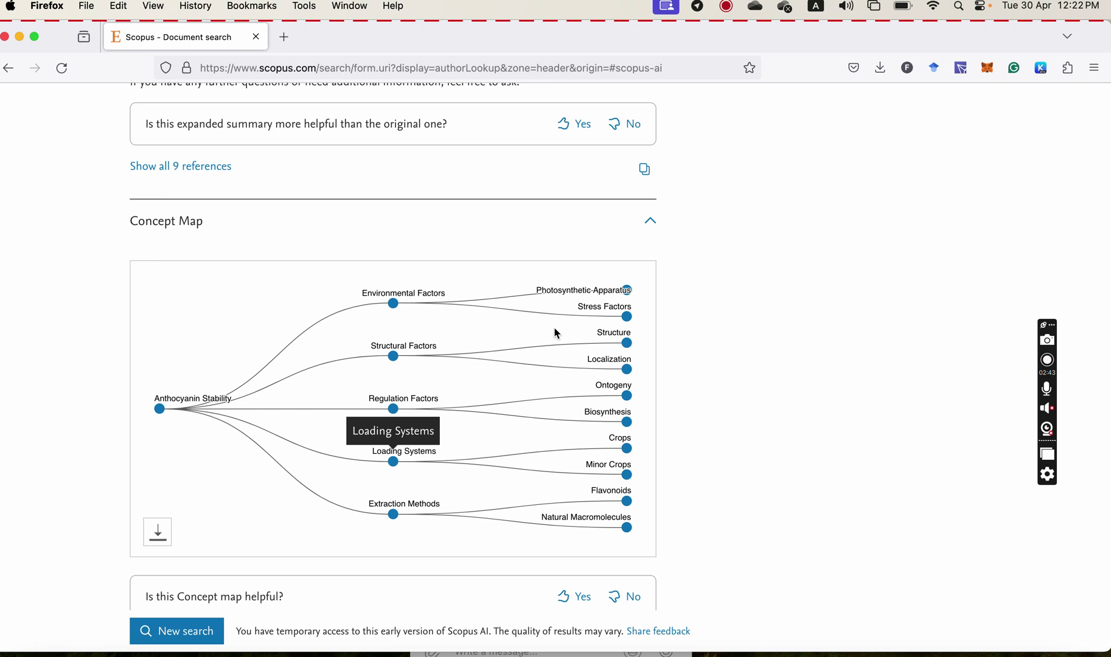
scroll(645, 328, "down", 3)
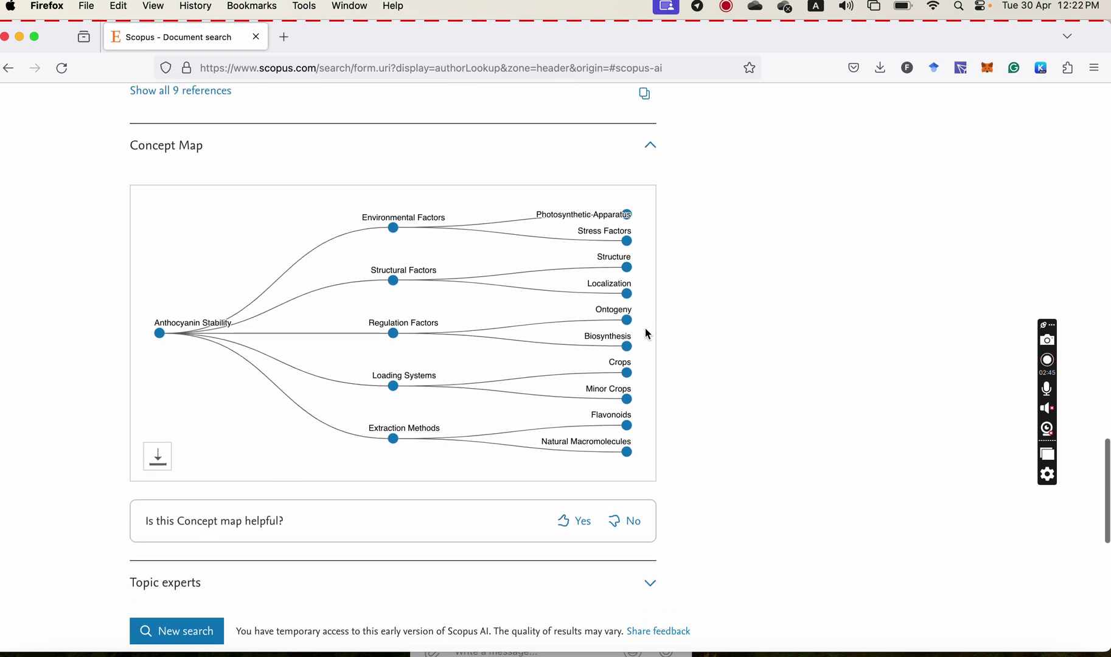
scroll(645, 334, "down", 3)
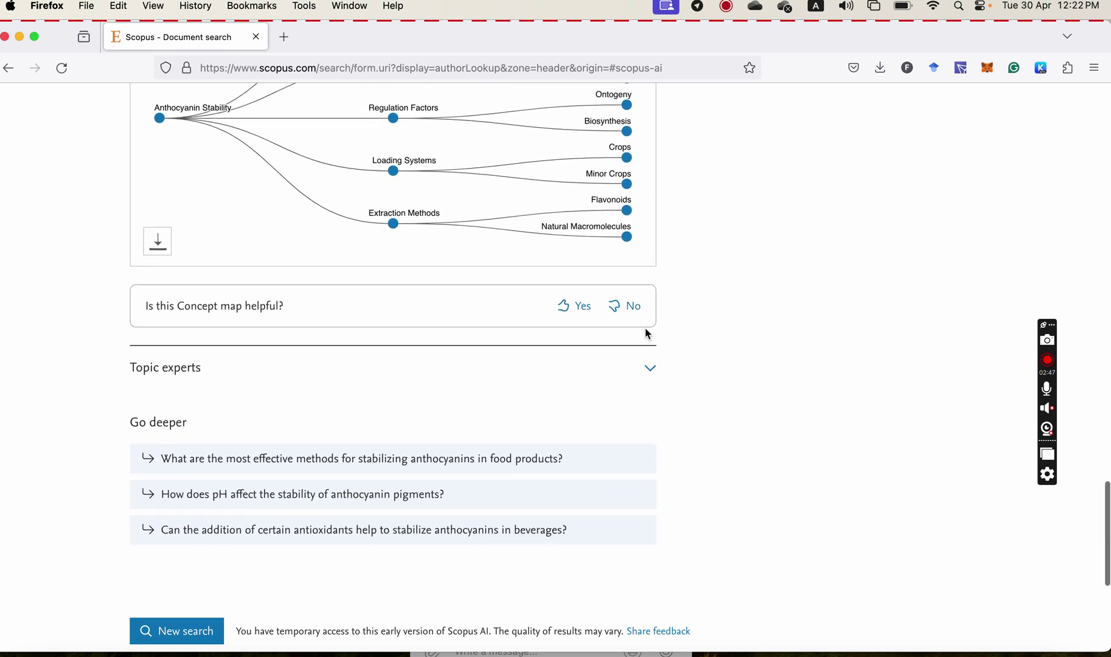
scroll(422, 388, "down", 1)
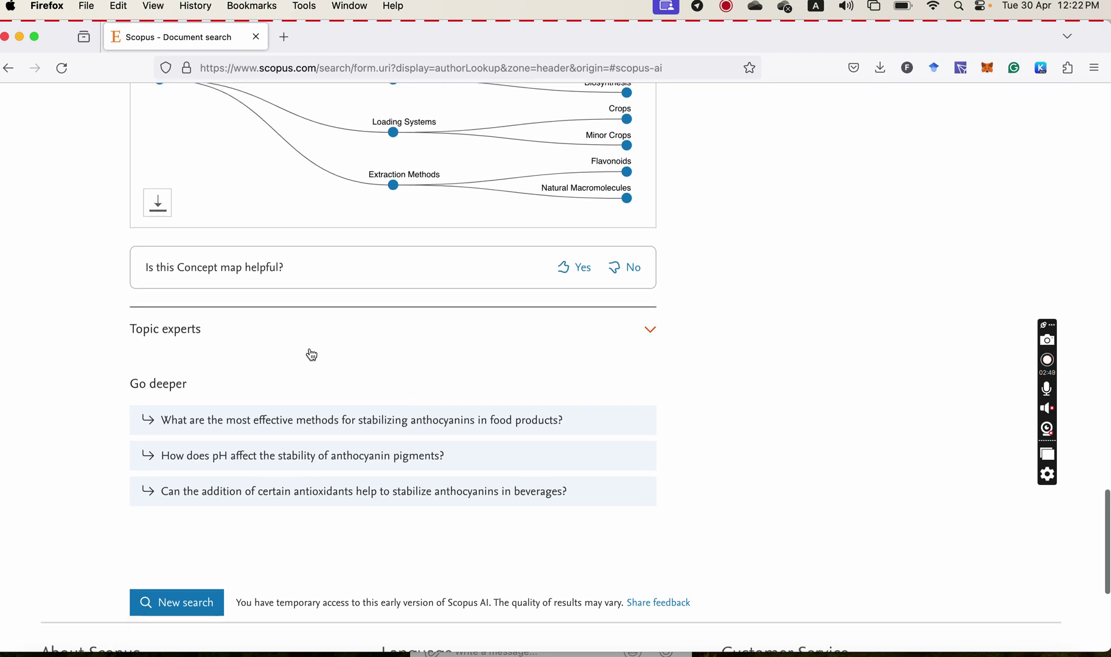
left_click(339, 334)
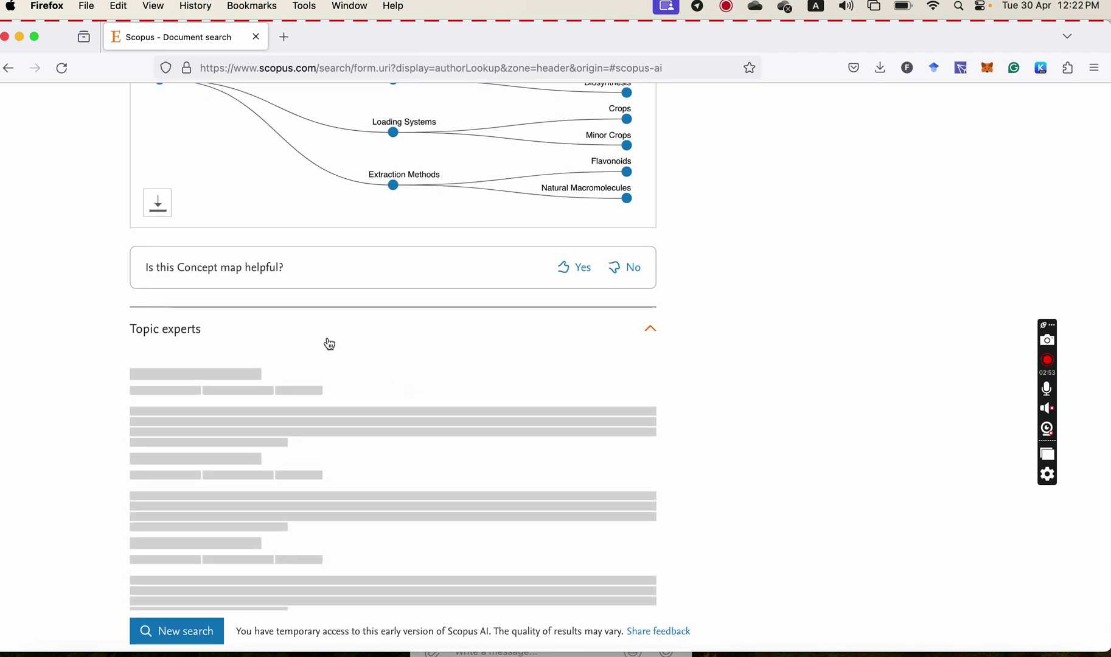
scroll(327, 342, "down", 2)
scroll(326, 341, "down", 1)
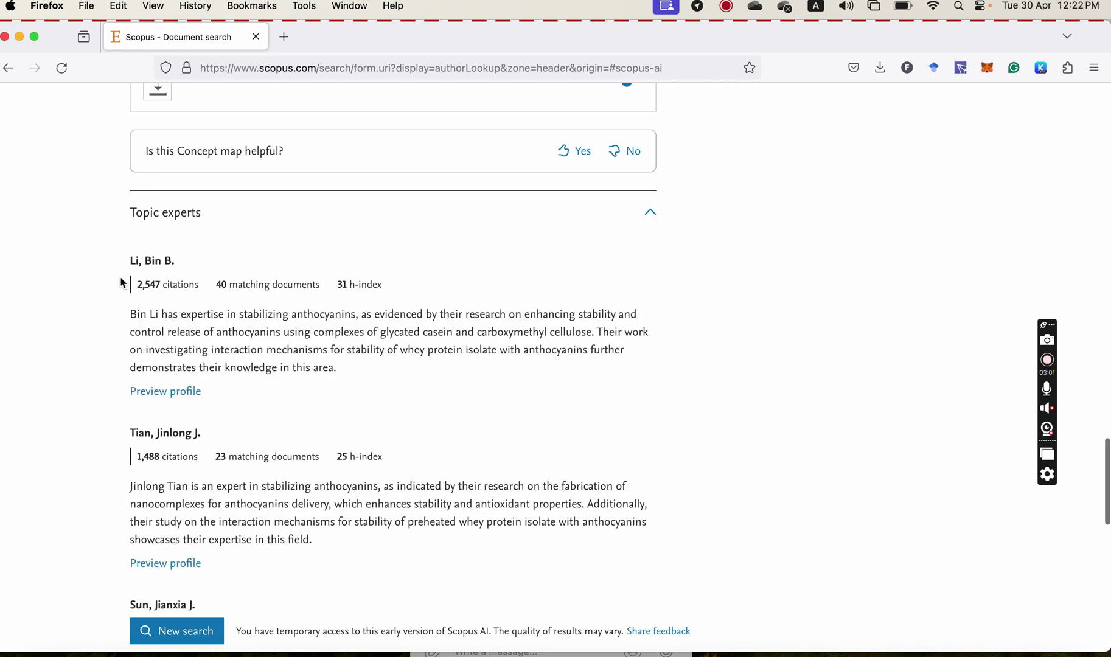
scroll(120, 279, "down", 2)
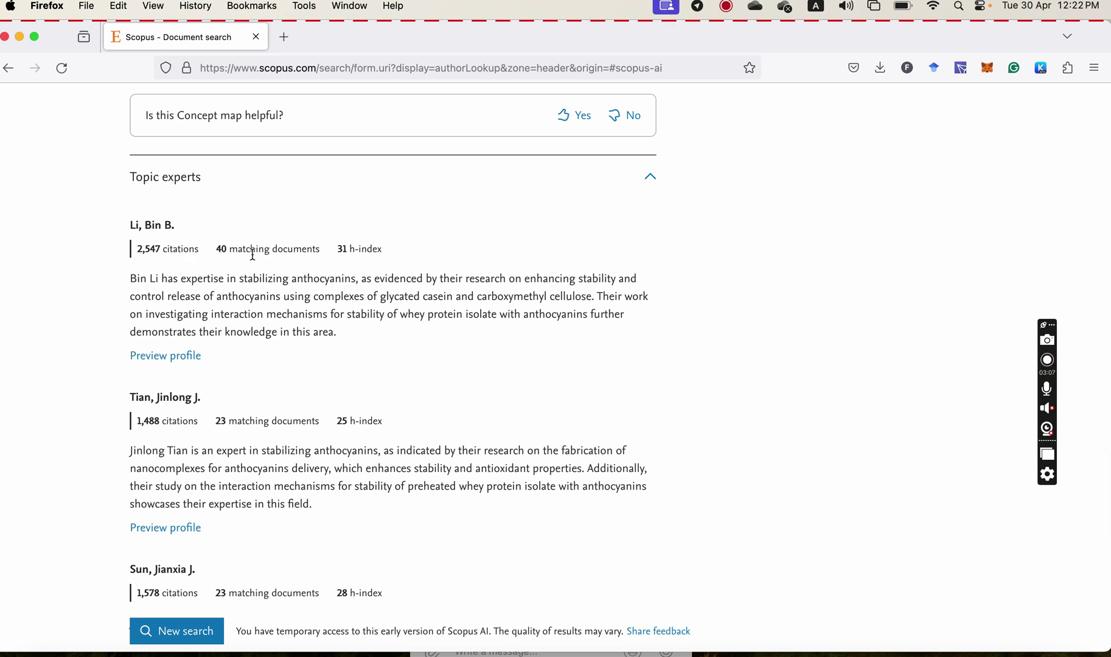
scroll(252, 254, "down", 3)
scroll(238, 254, "down", 8)
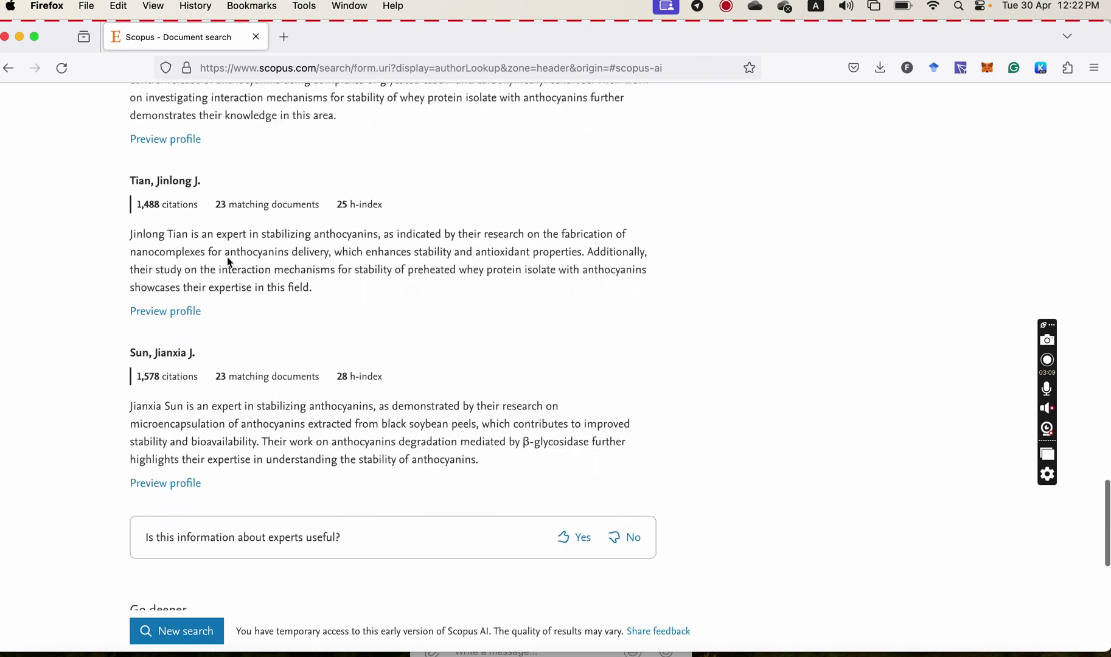
scroll(256, 273, "down", 6)
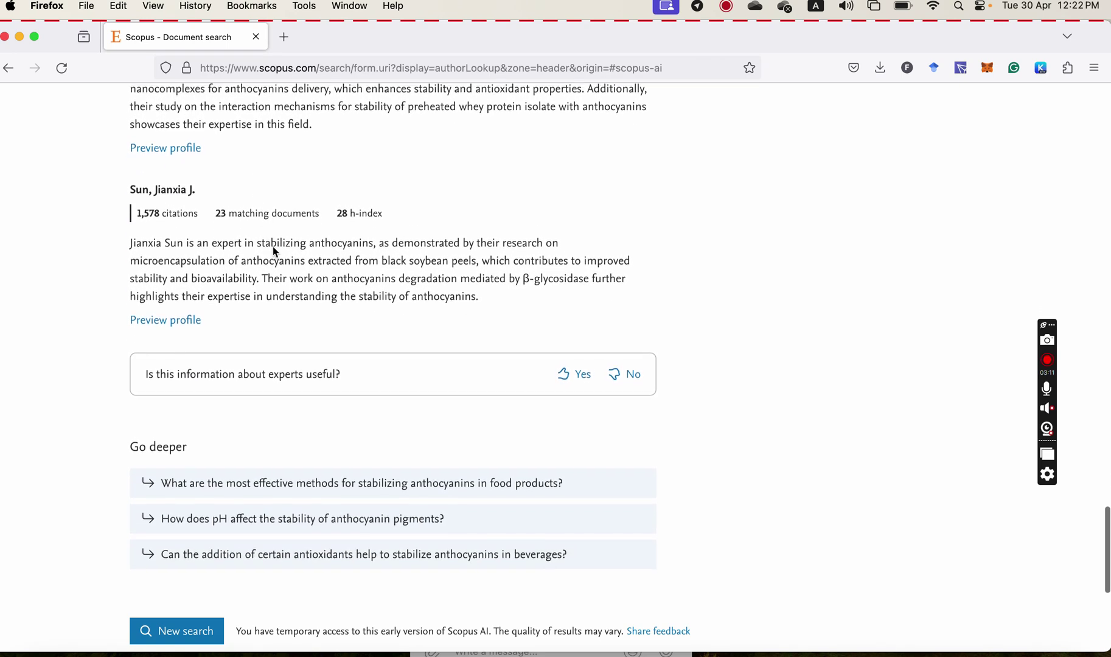
scroll(275, 247, "down", 1)
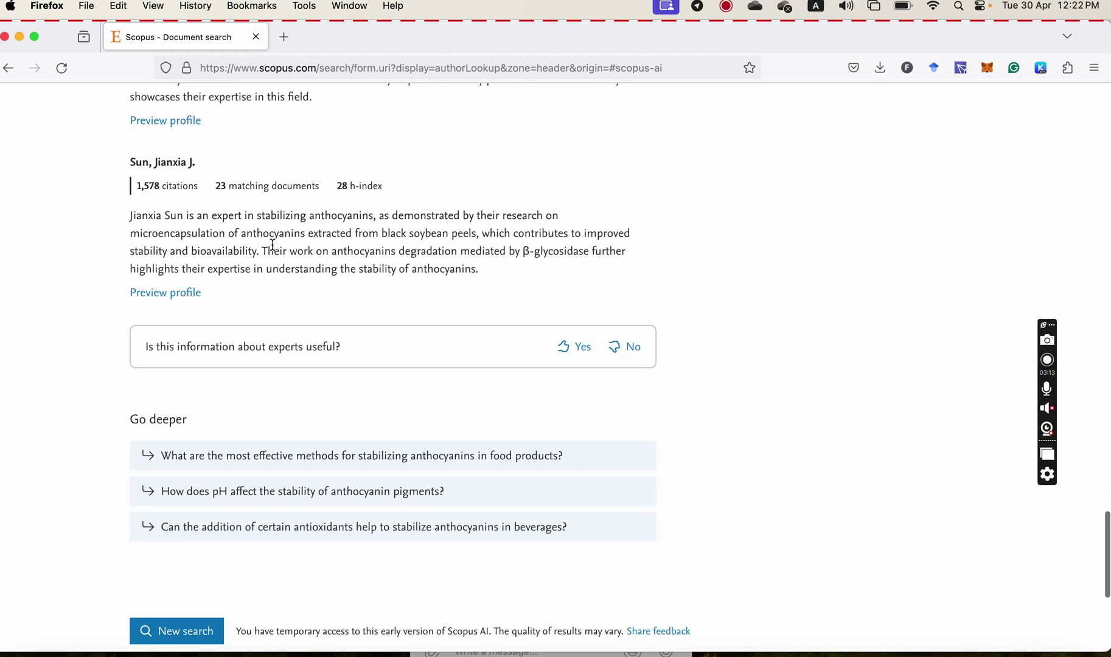
scroll(275, 245, "down", 2)
scroll(273, 245, "up", 9)
scroll(272, 243, "up", 9)
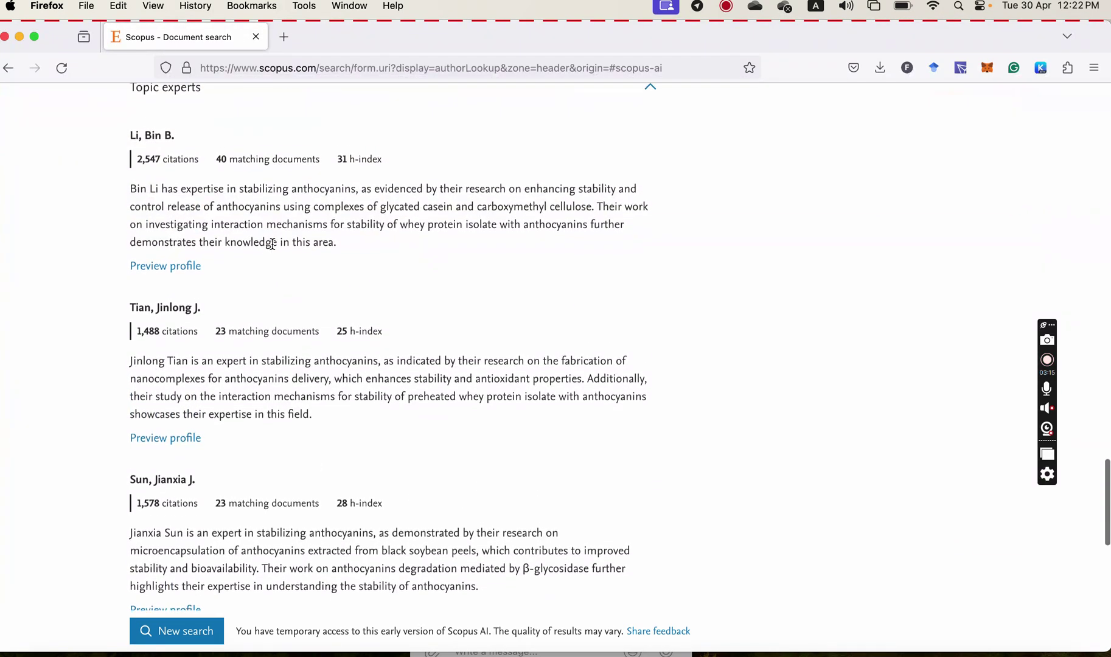
scroll(273, 240, "down", 11)
scroll(272, 244, "up", 5)
scroll(273, 244, "up", 2)
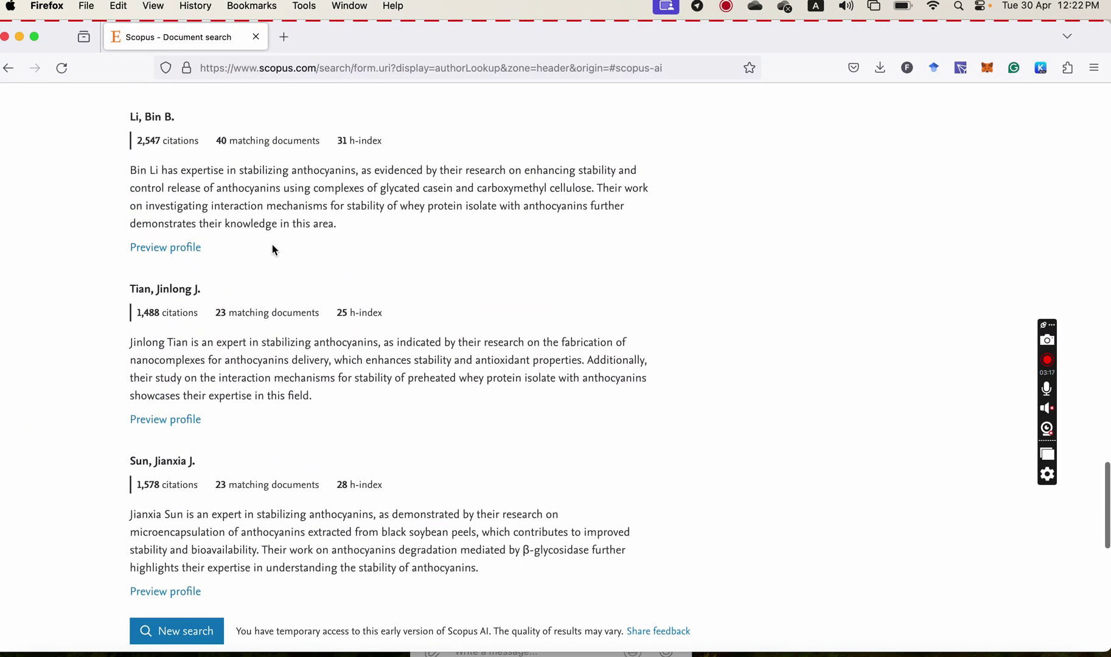
scroll(273, 244, "down", 15)
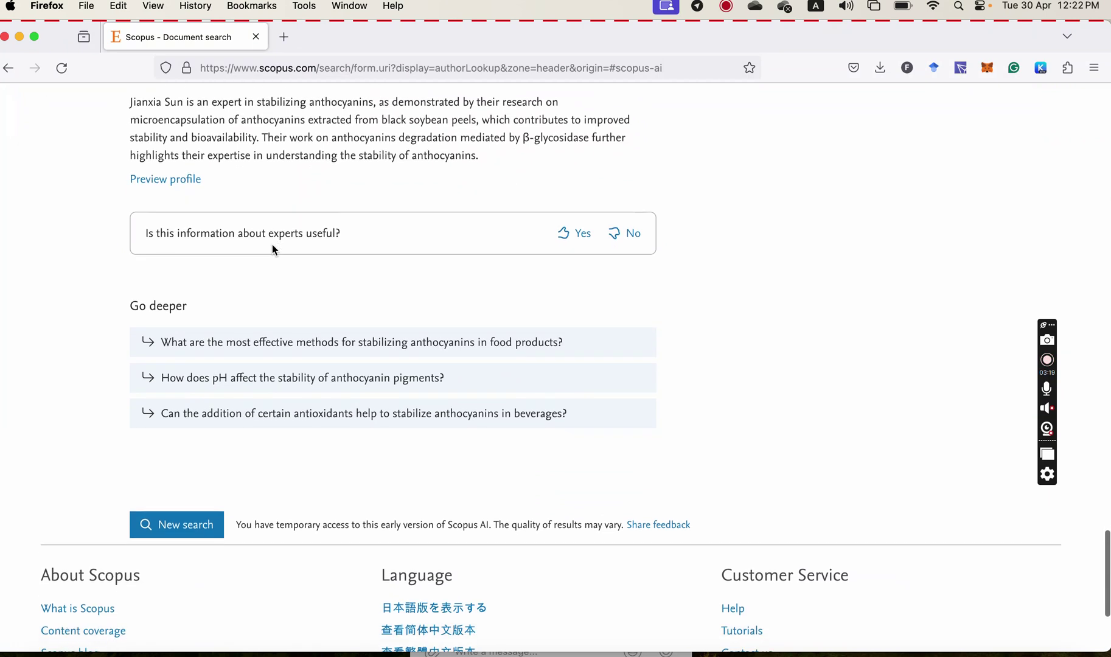
scroll(272, 244, "down", 2)
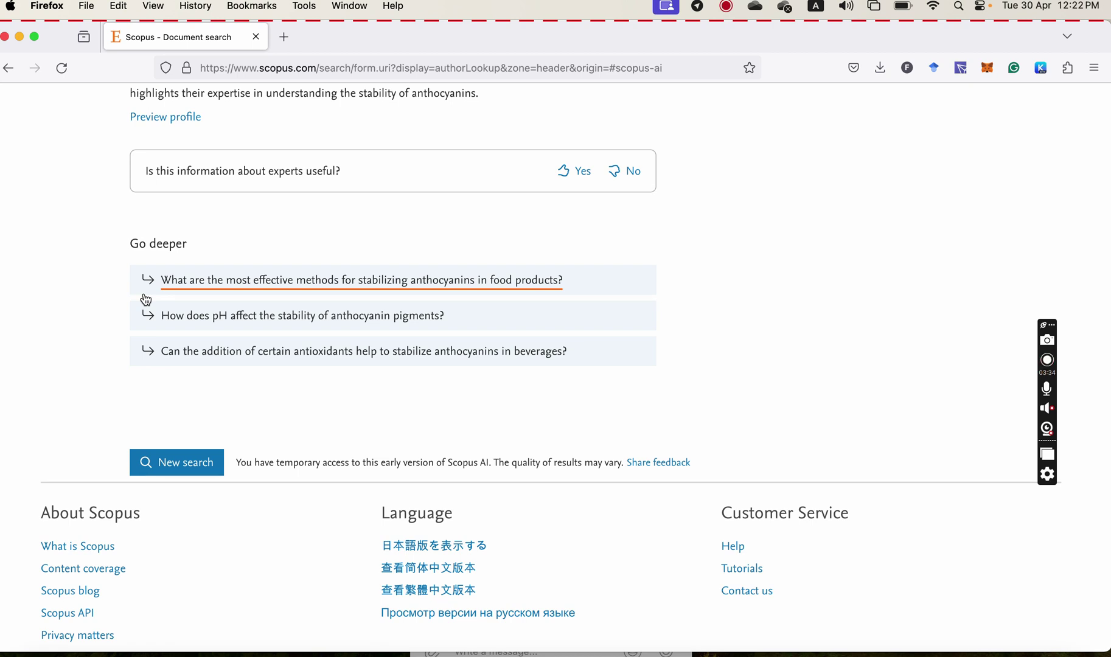
scroll(146, 299, "up", 1)
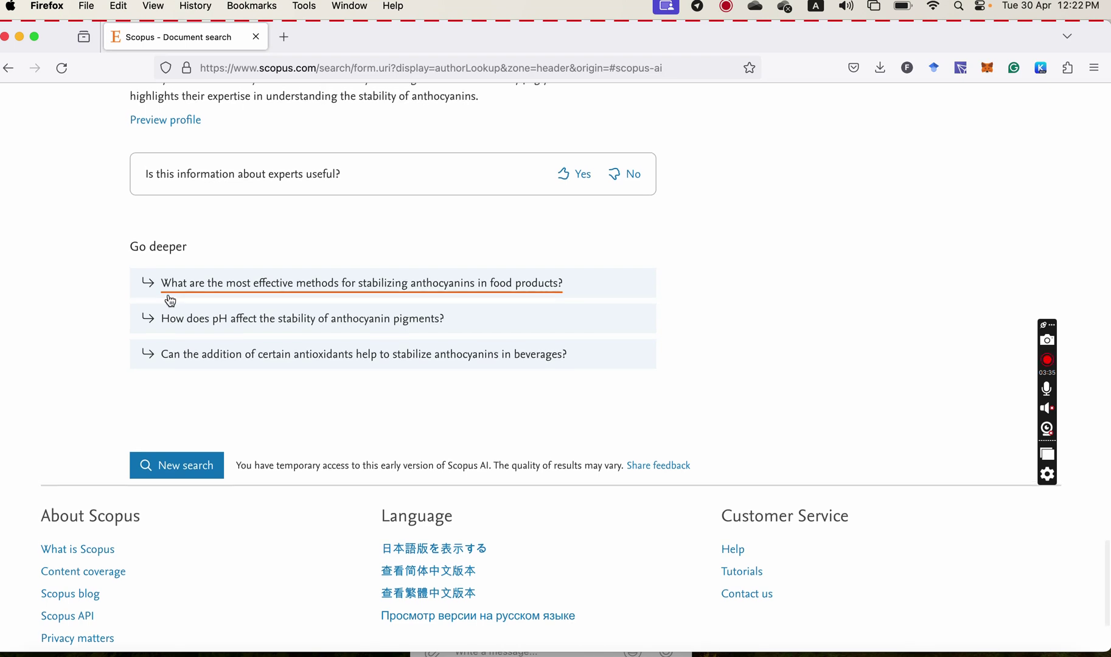
Ask the follow-up on the most effective anthocyanin stabilization methods in food and read its 7-reference answer.
left_click(260, 288)
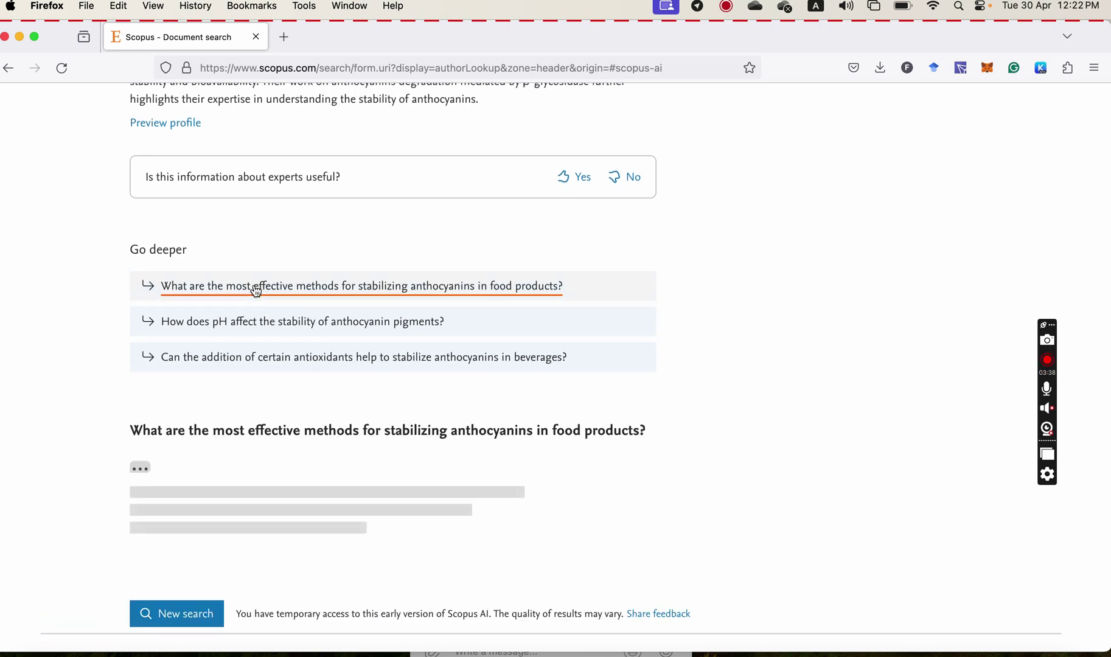
scroll(134, 301, "down", 2)
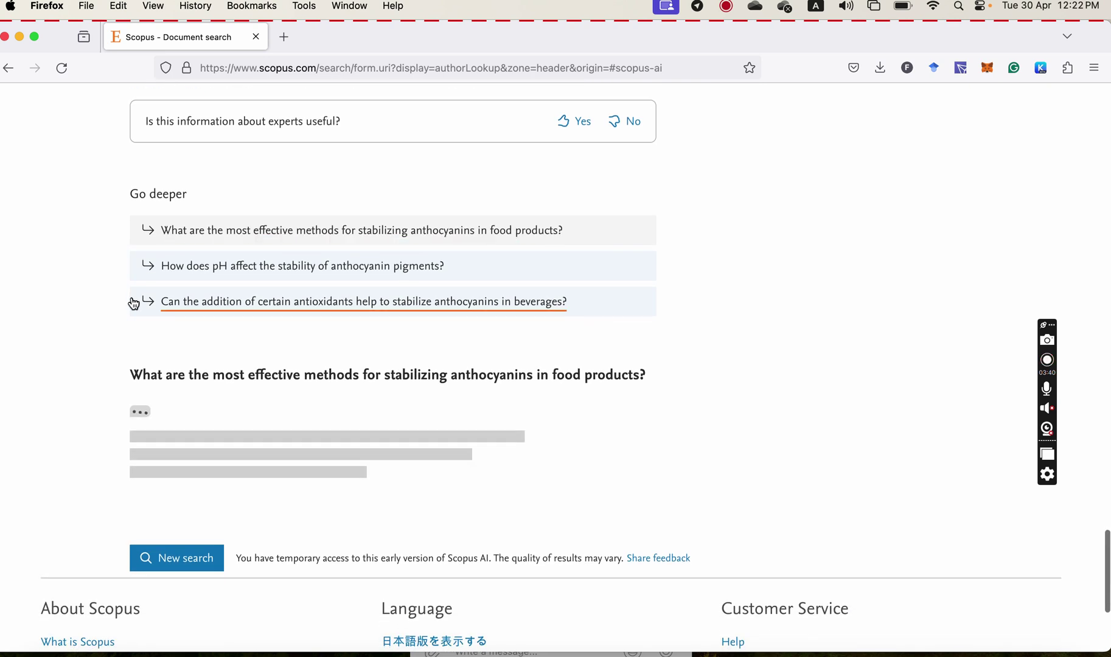
scroll(124, 303, "down", 5)
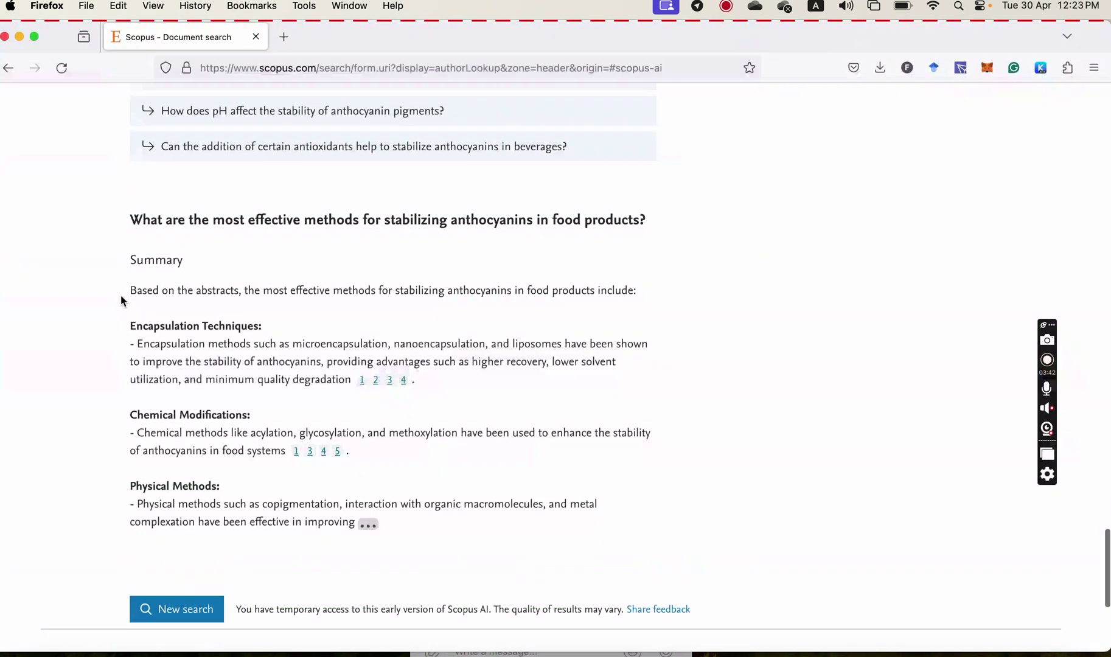
scroll(122, 301, "down", 2)
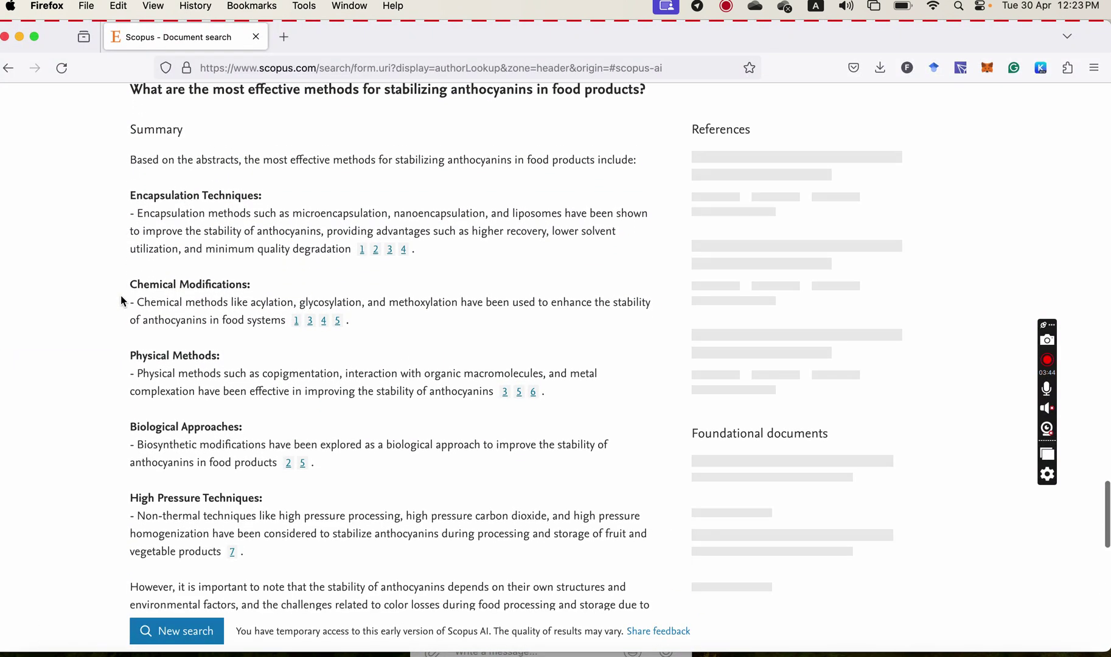
scroll(116, 285, "down", 1)
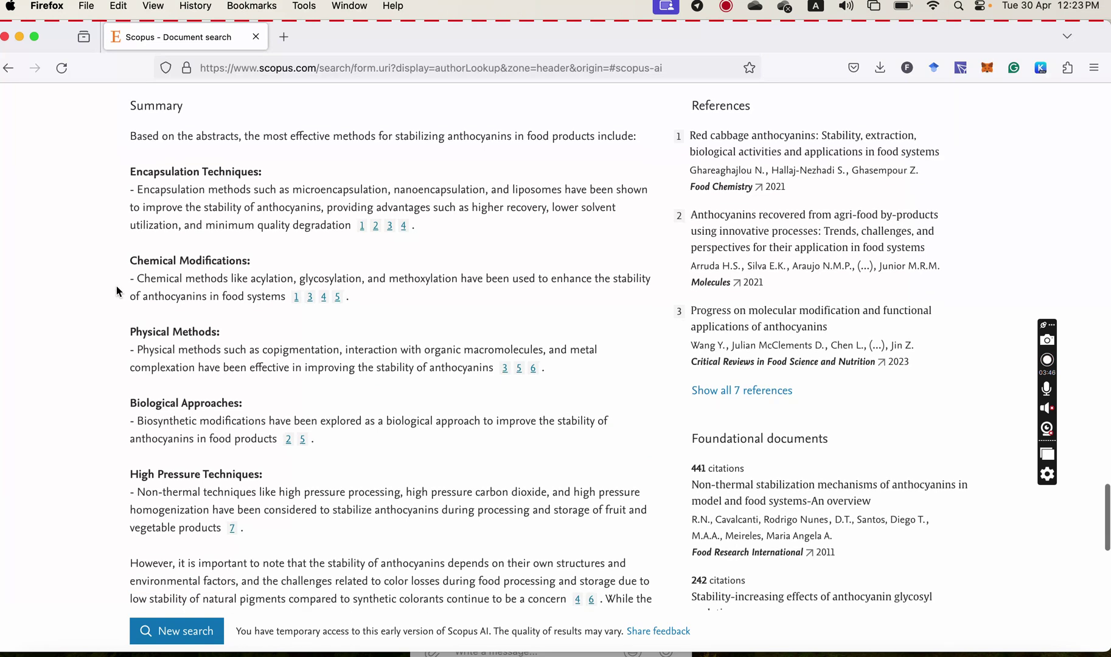
scroll(116, 285, "up", 1)
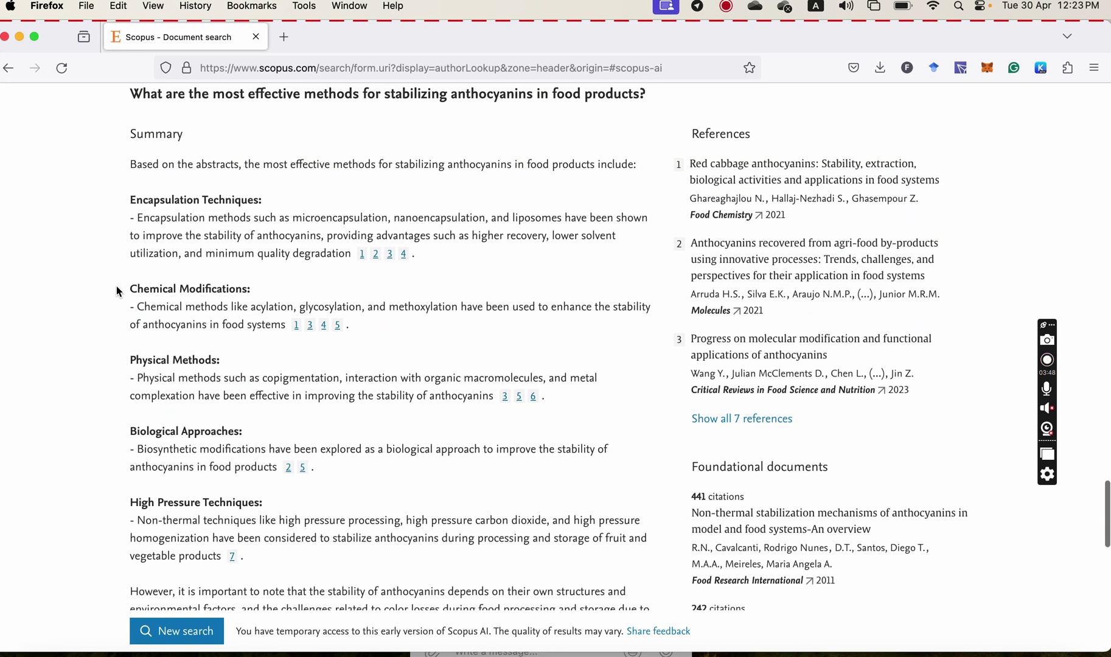
scroll(116, 286, "down", 5)
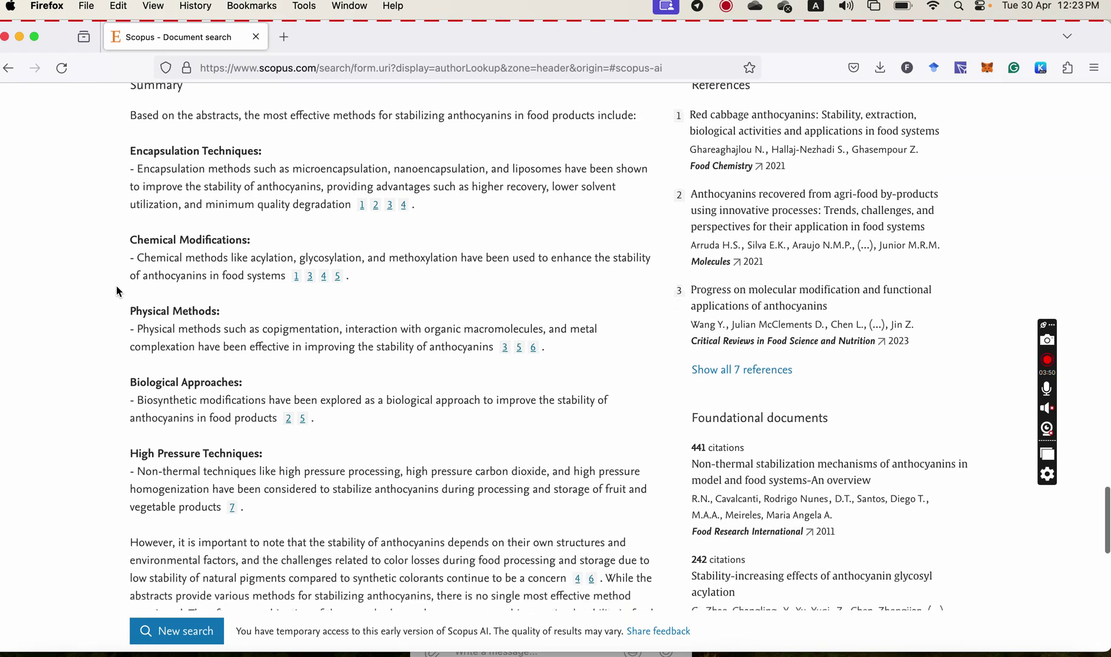
scroll(117, 286, "down", 10)
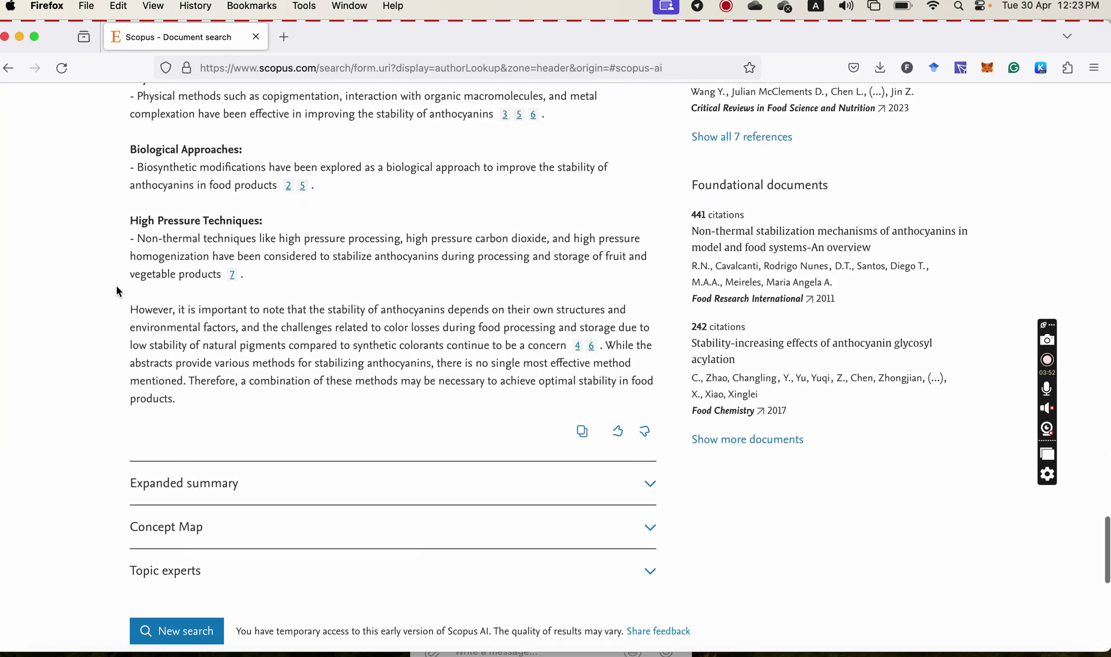
scroll(270, 327, "down", 1)
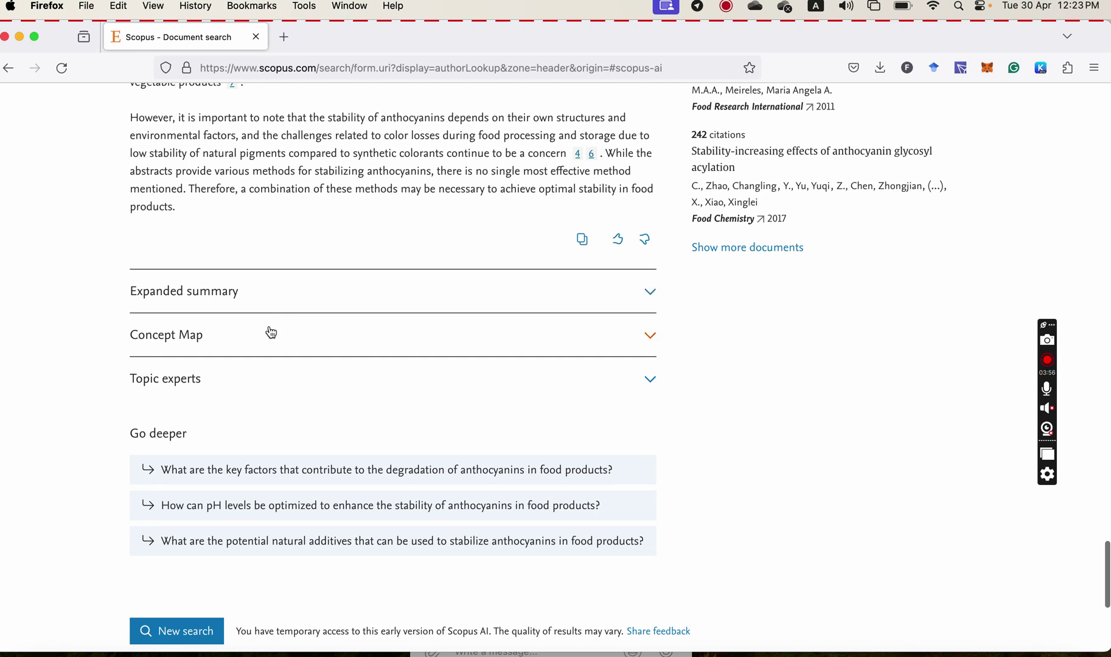
Expand the concept map showing Physical Methods and Chemical Methods such as encapsulation and copigmentation.
left_click(270, 334)
scroll(149, 335, "down", 3)
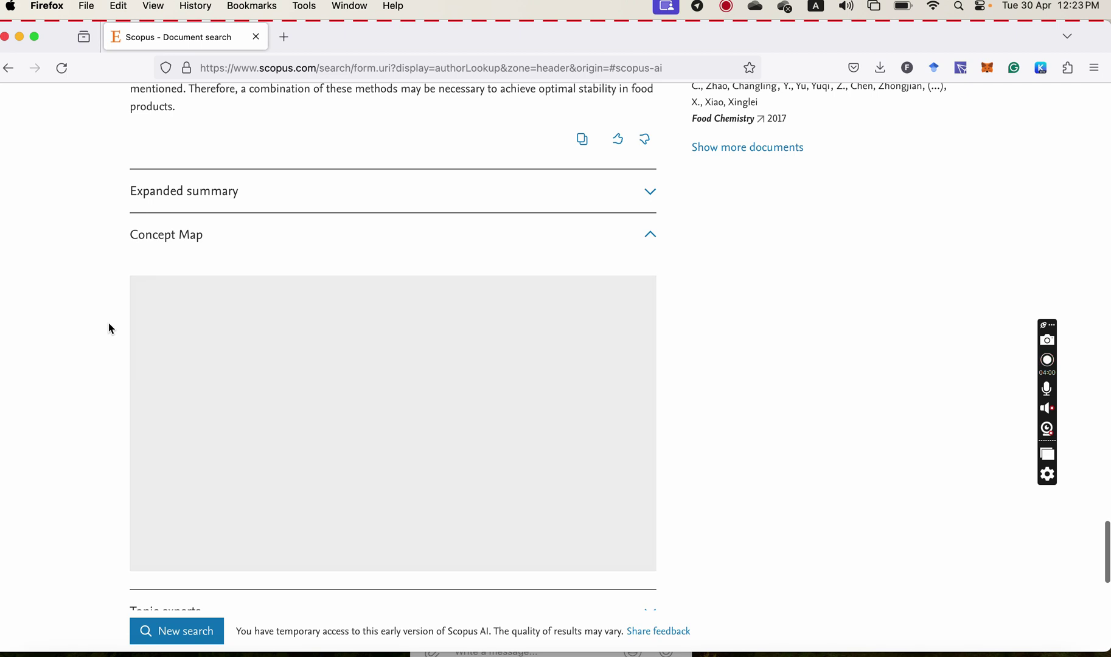
scroll(114, 323, "down", 4)
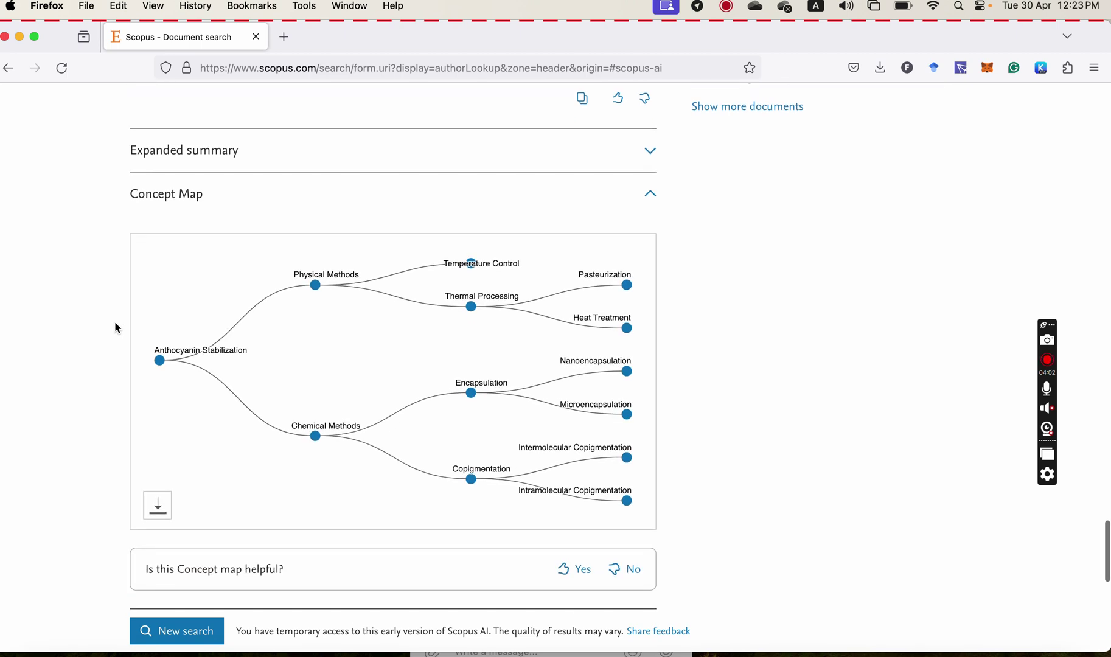
scroll(116, 326, "down", 8)
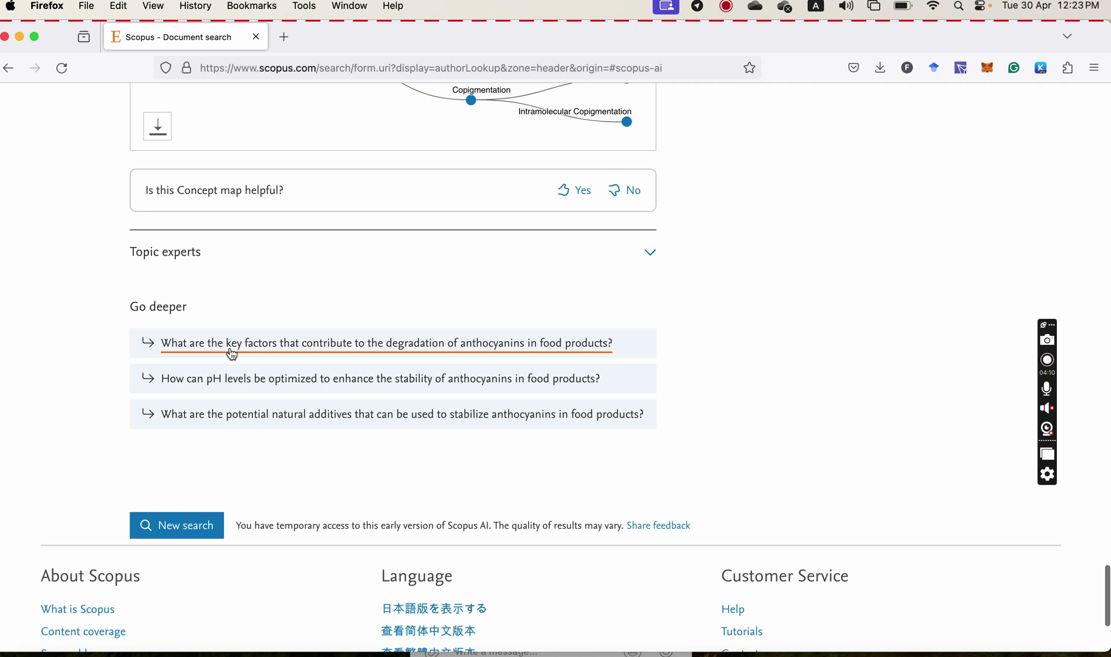
Ask the follow-up on key anthocyanin degradation factors in food and expand its concept map.
left_click(350, 344)
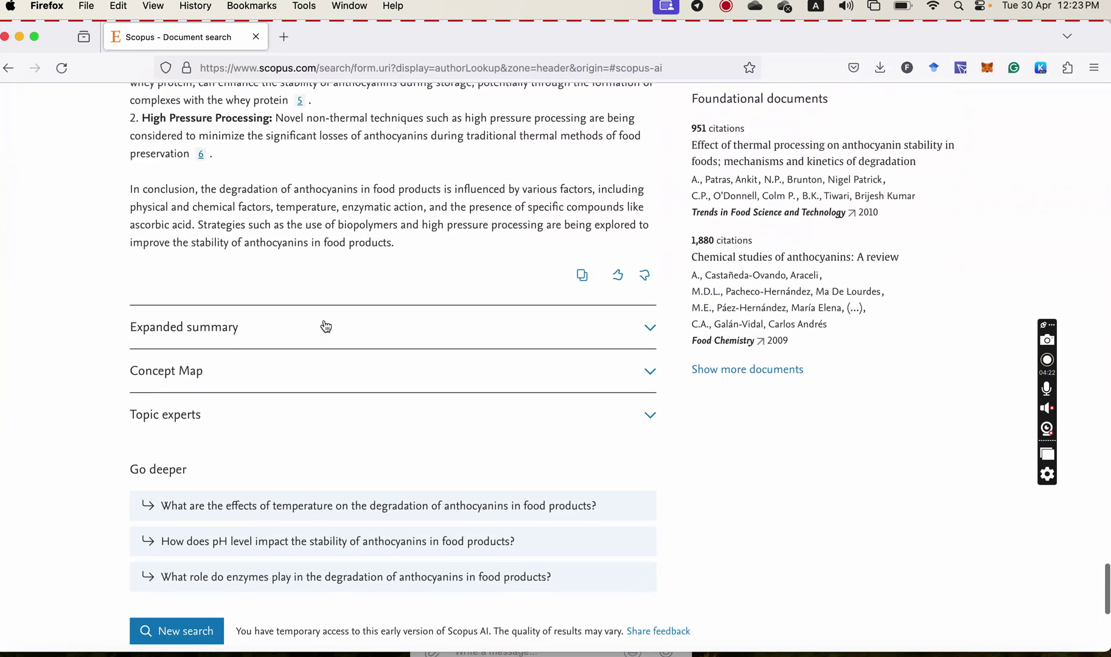
left_click(288, 372)
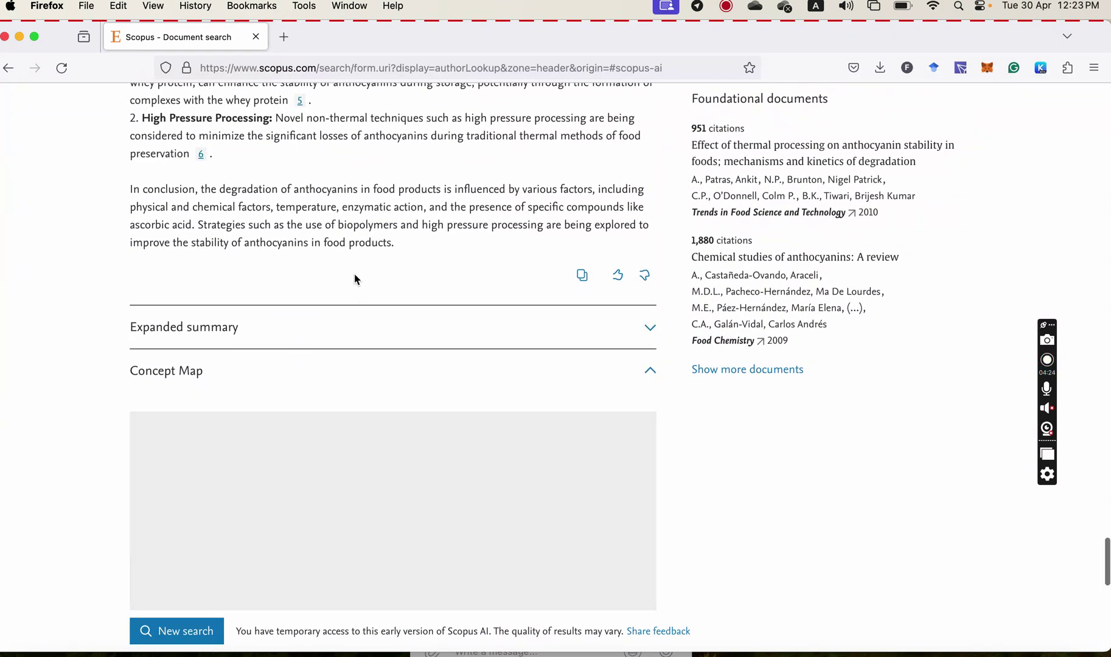
scroll(355, 278, "down", 5)
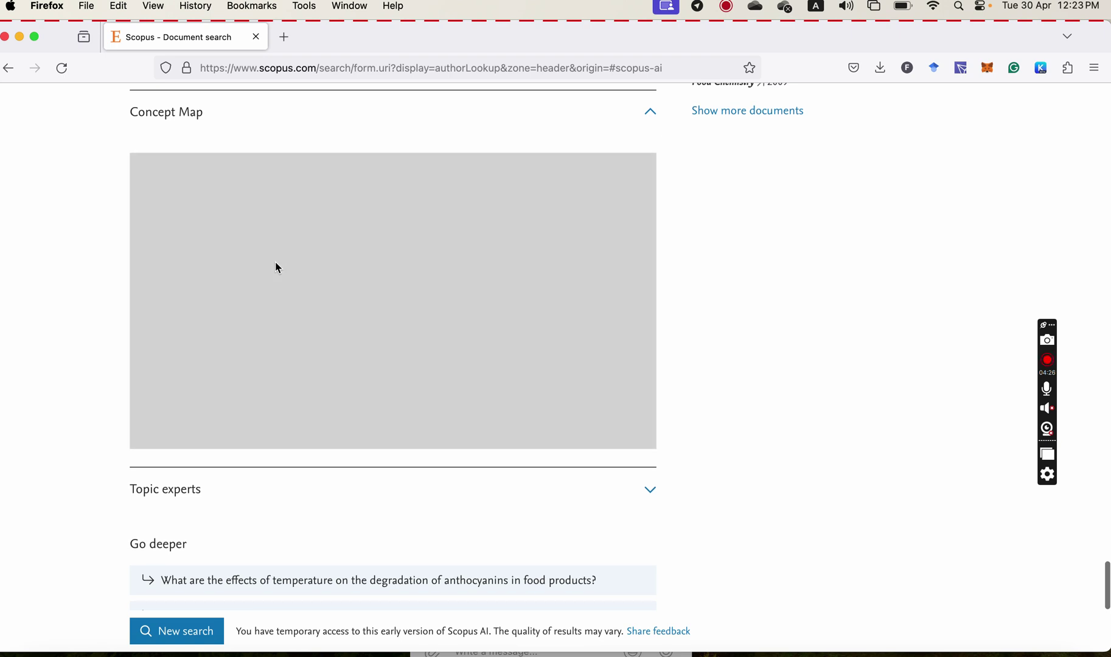
scroll(283, 261, "down", 1)
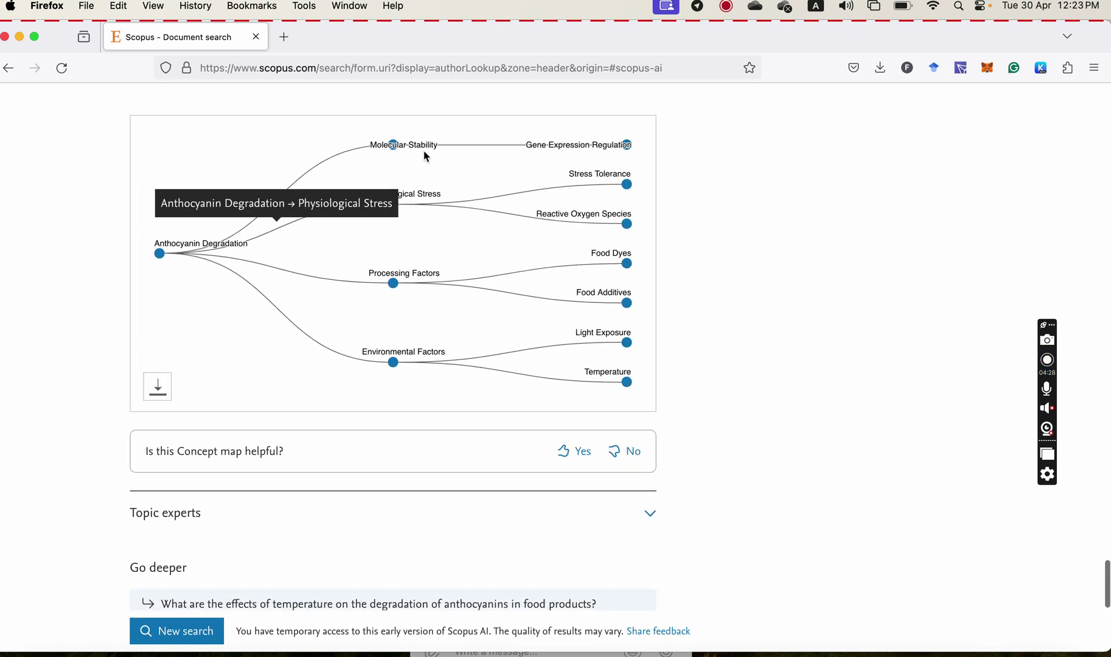
scroll(402, 314, "down", 3)
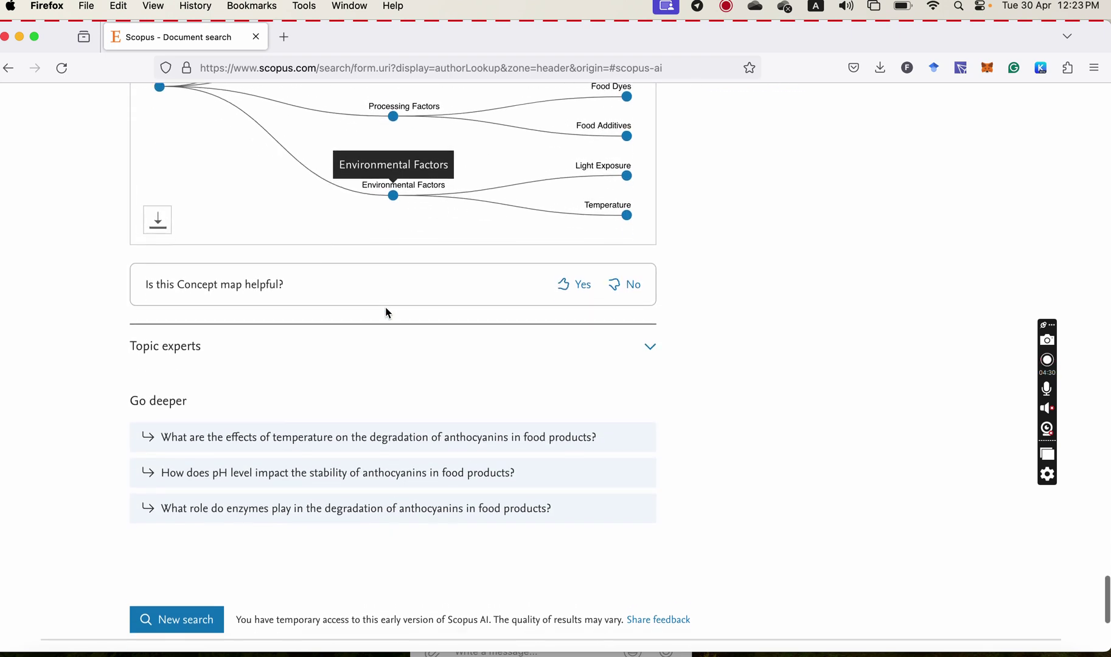
scroll(385, 306, "down", 2)
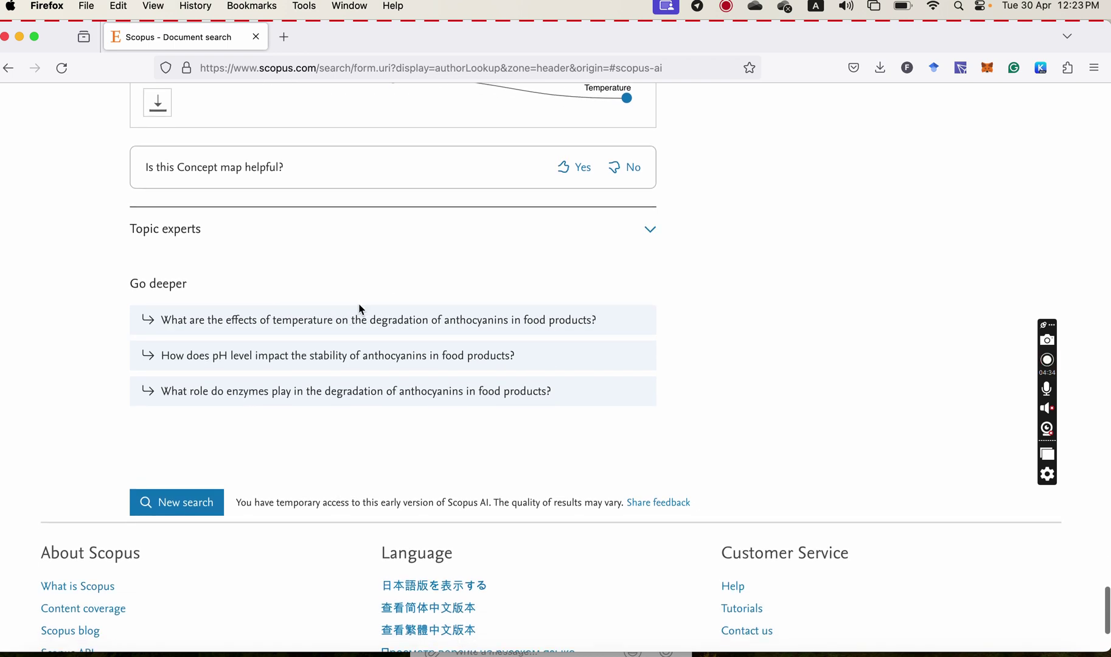
scroll(359, 307, "up", 5)
scroll(359, 309, "up", 10)
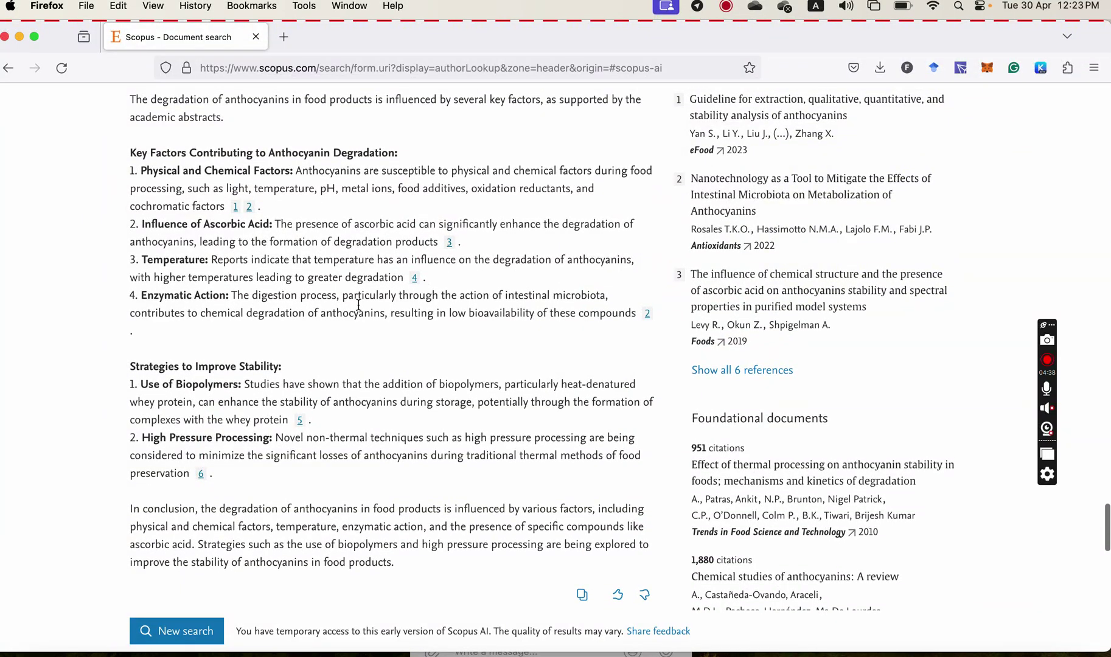
scroll(358, 305, "up", 3)
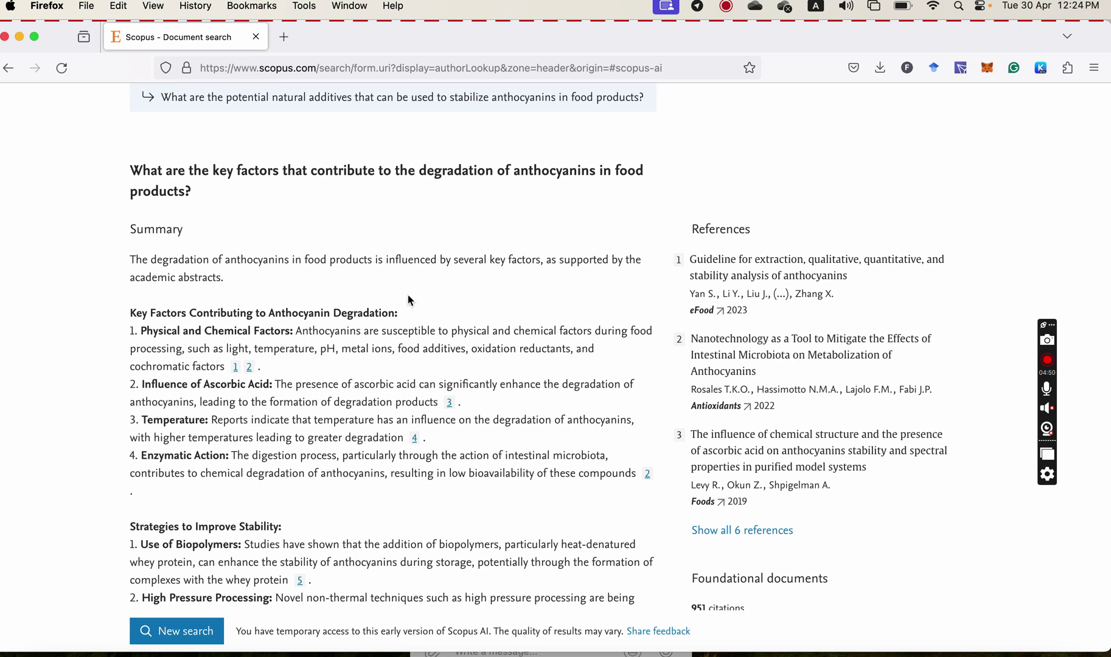
scroll(407, 294, "down", 20)
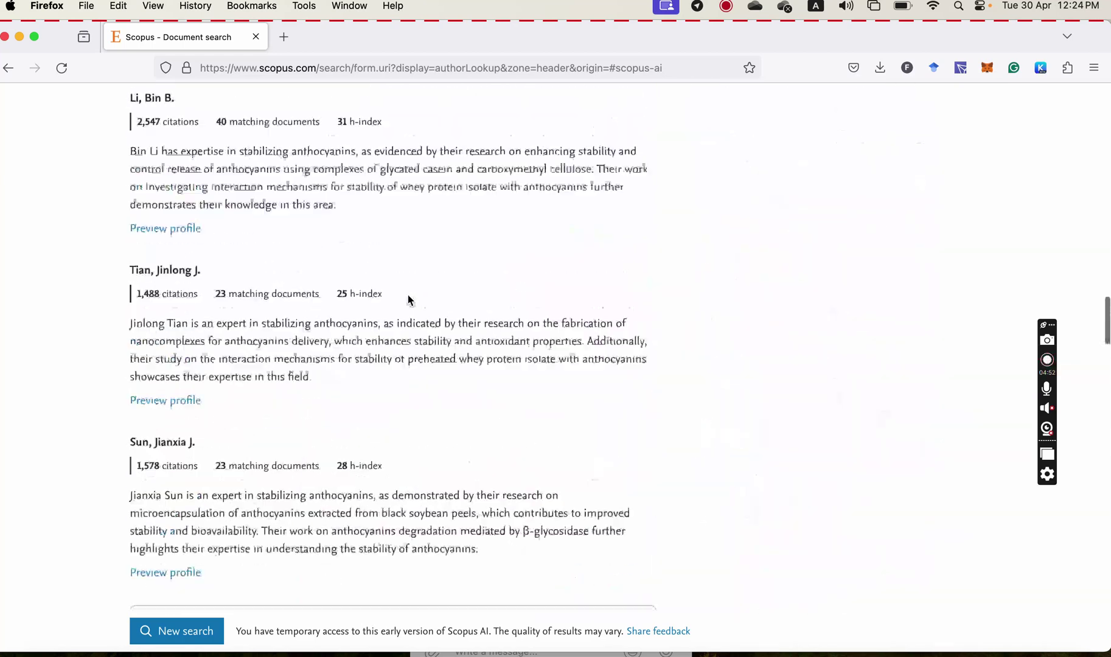
scroll(407, 294, "up", 15)
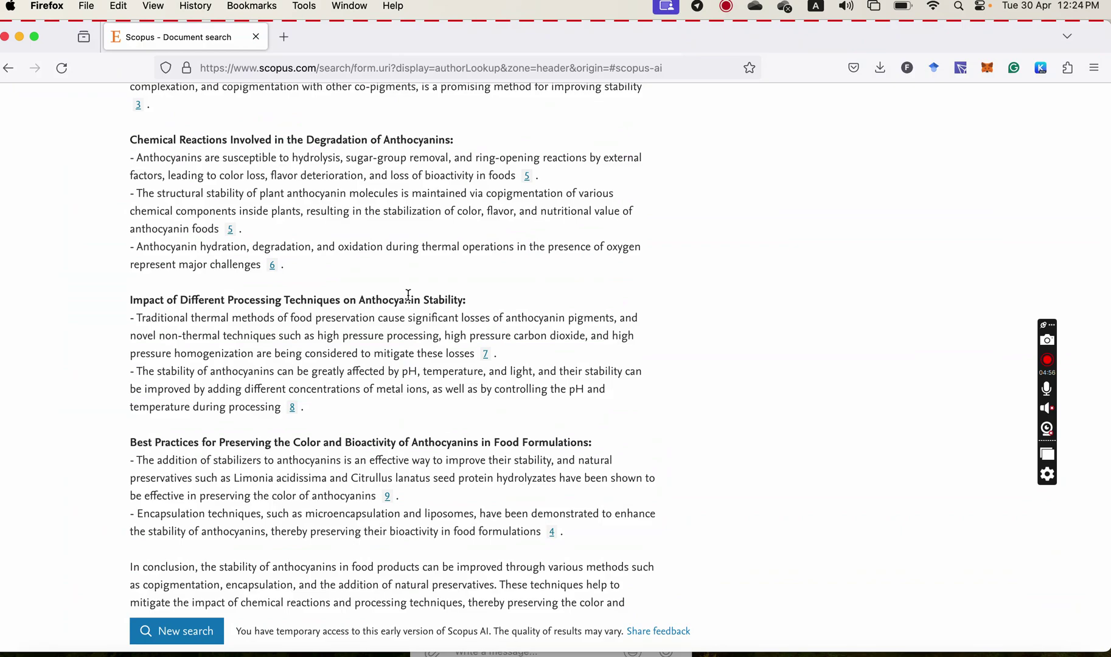
scroll(373, 292, "up", 12)
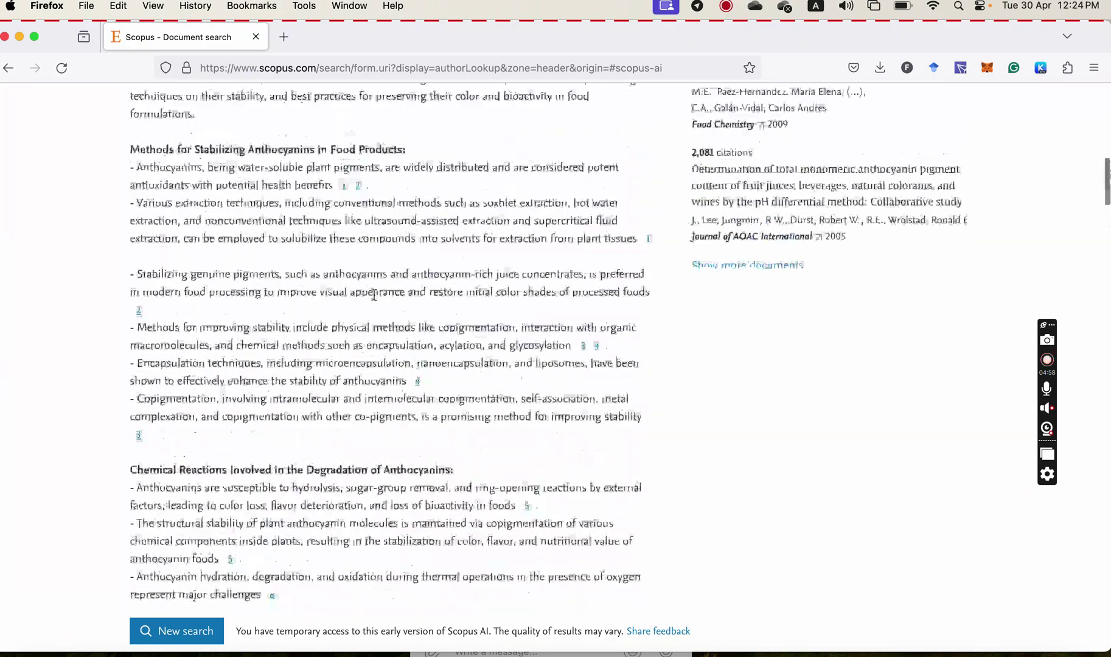
scroll(373, 298, "up", 5)
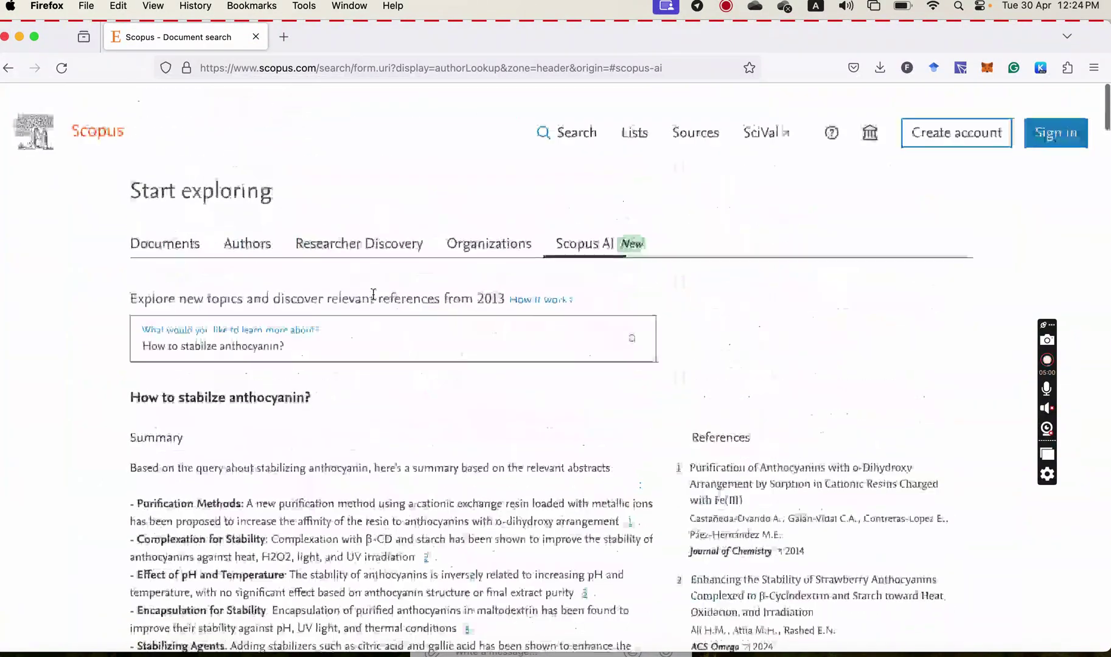